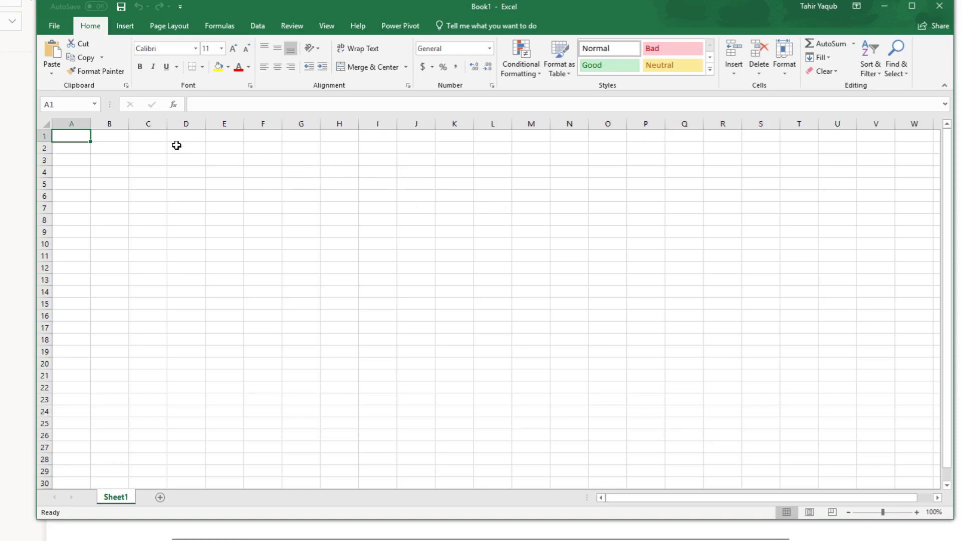
- Look over the pages for creating a new workbook and opening recent files, and return to the blank sheet
click(52, 23)
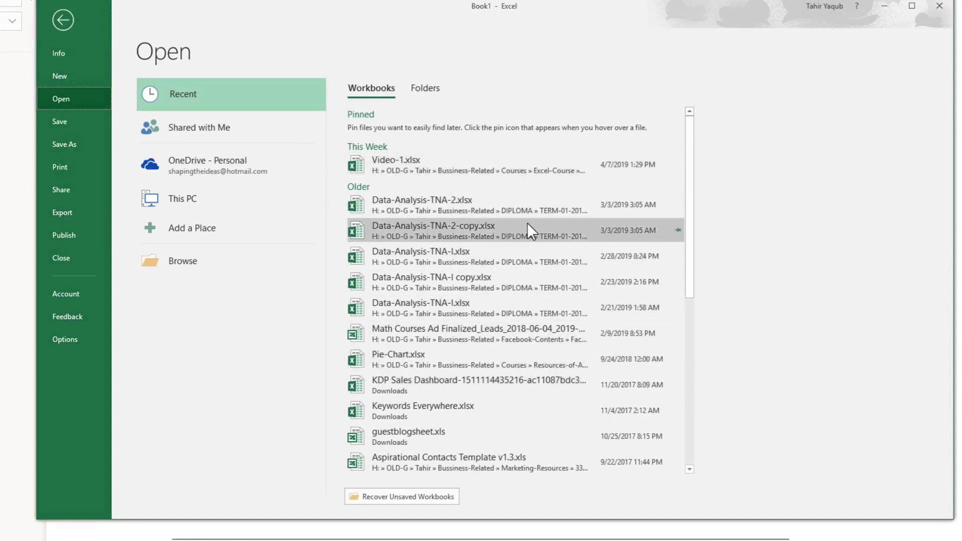
click(65, 76)
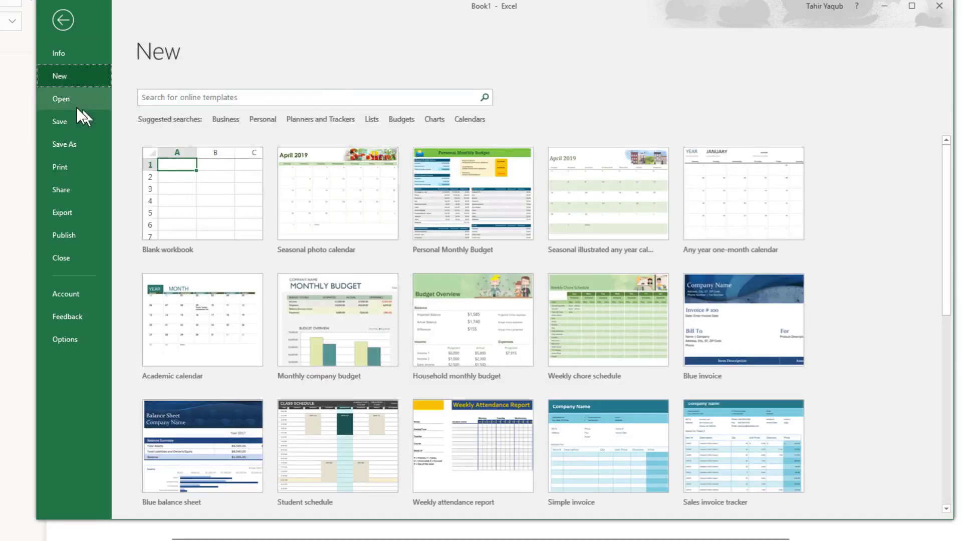
click(70, 102)
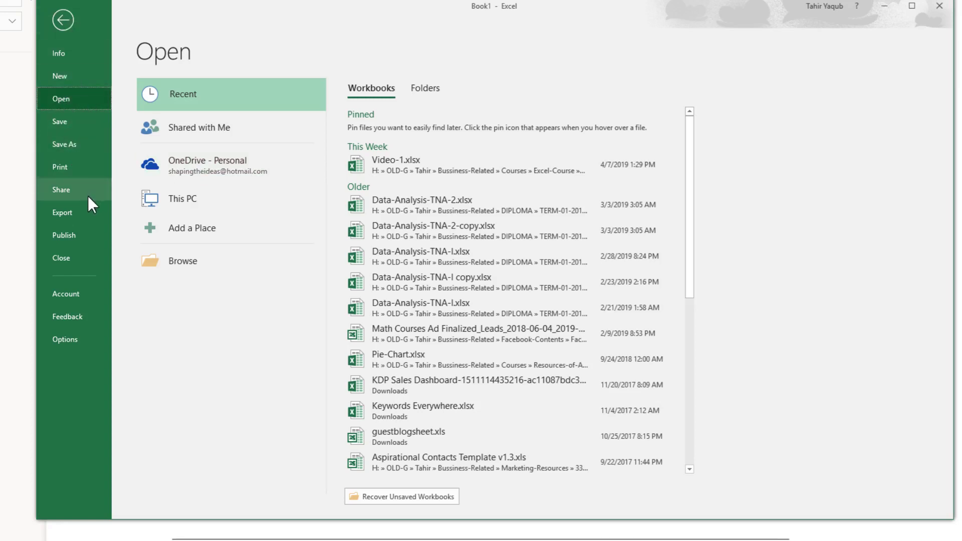
click(57, 77)
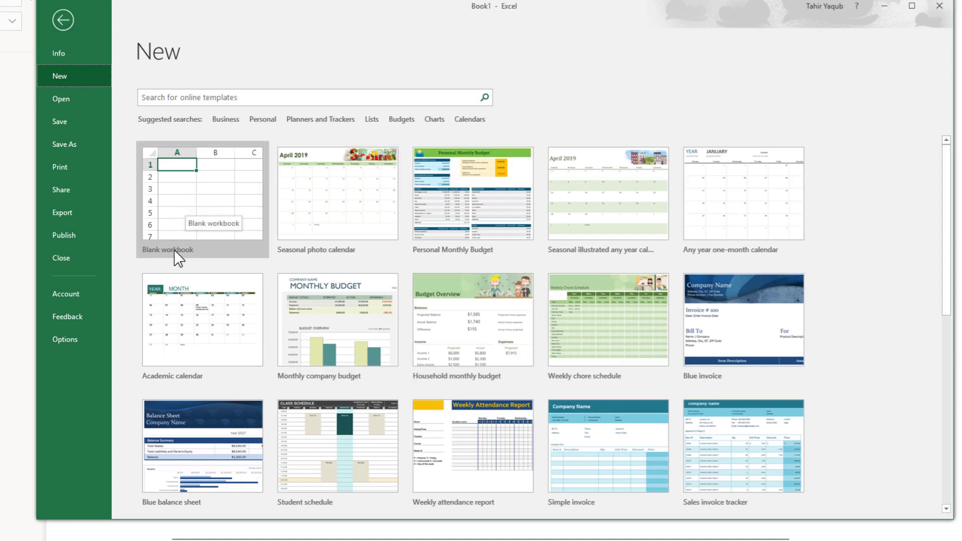
click(63, 20)
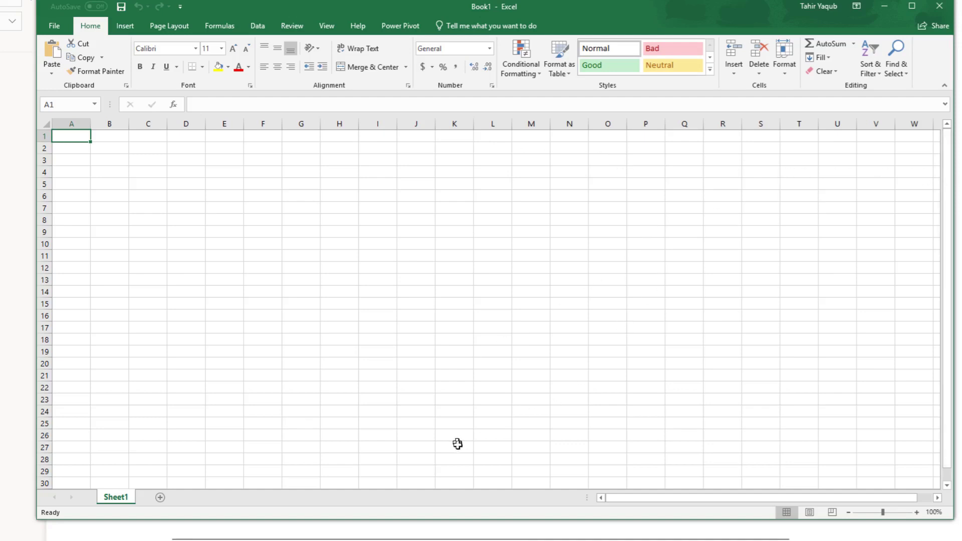
- Examine the extent of the blank worksheet by going to its last row and last column, returning to cell A1
click(937, 498)
click(937, 497)
click(936, 498)
click(936, 498)
click(937, 498)
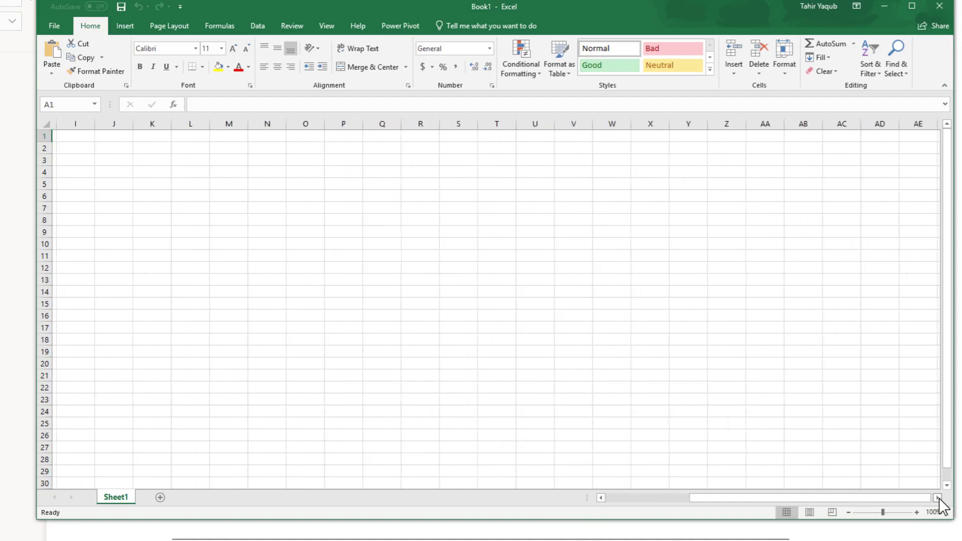
click(936, 497)
click(937, 497)
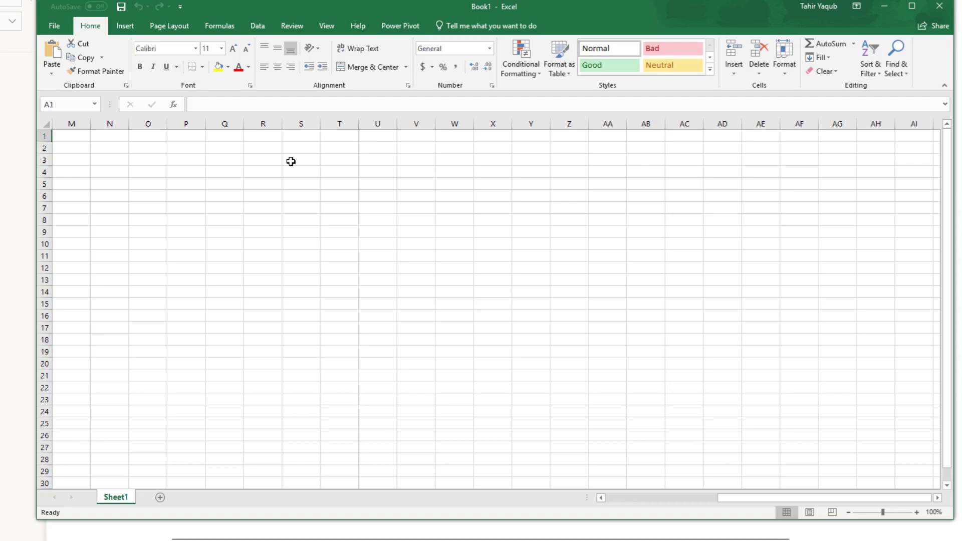
key(ctrl+Down)
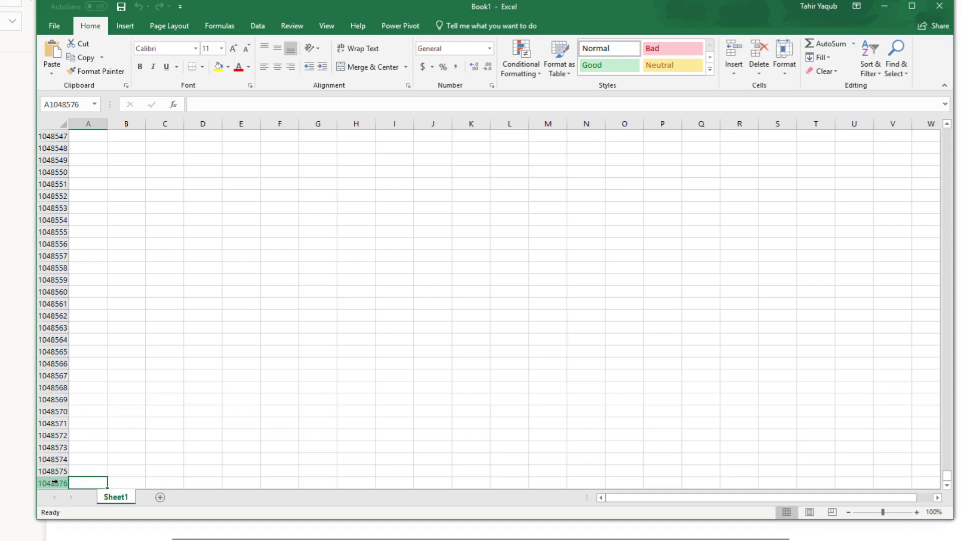
key(ctrl+Home)
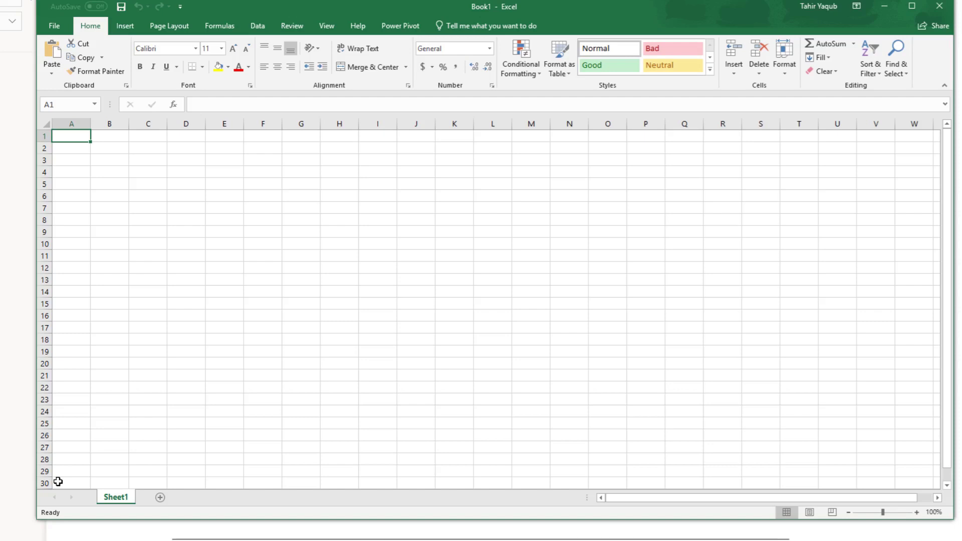
key(ctrl+Right)
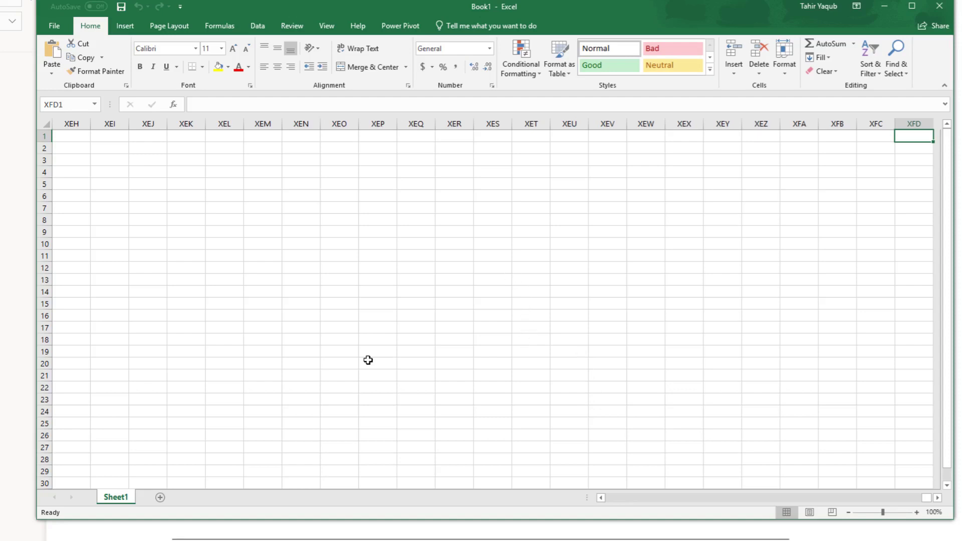
key(ctrl+Home)
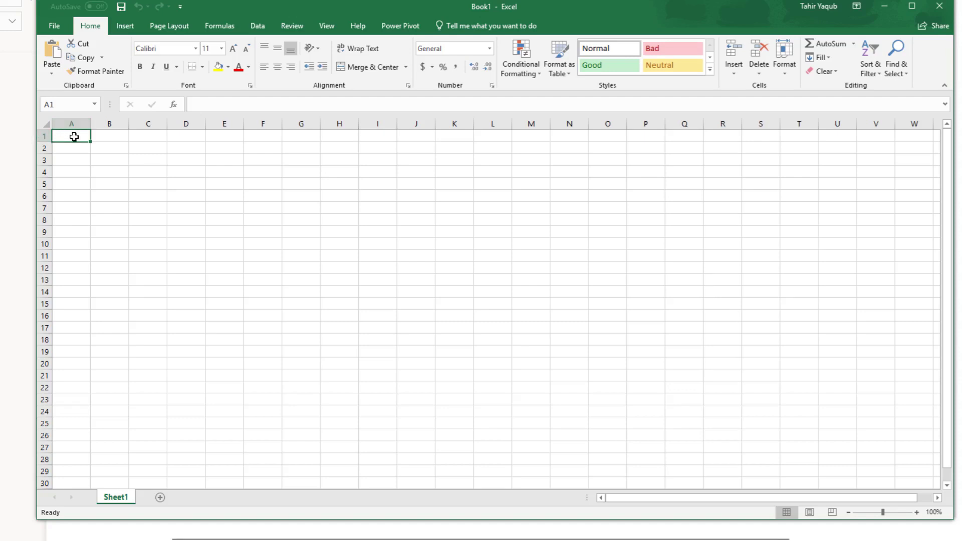
- Demonstrate selecting single cells such as B1 and G11, and the ranges E4:F4 and H4:N13, ending on cell E11
click(116, 137)
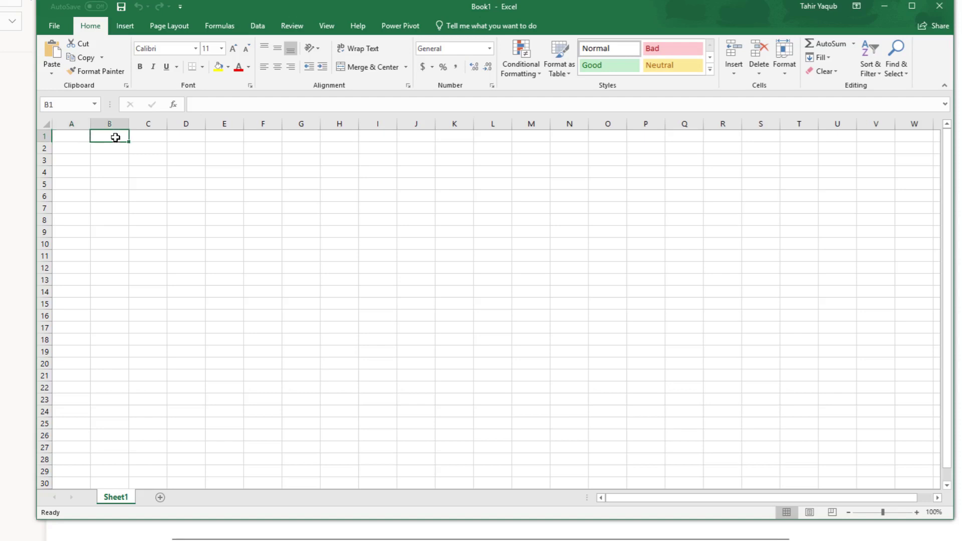
click(301, 254)
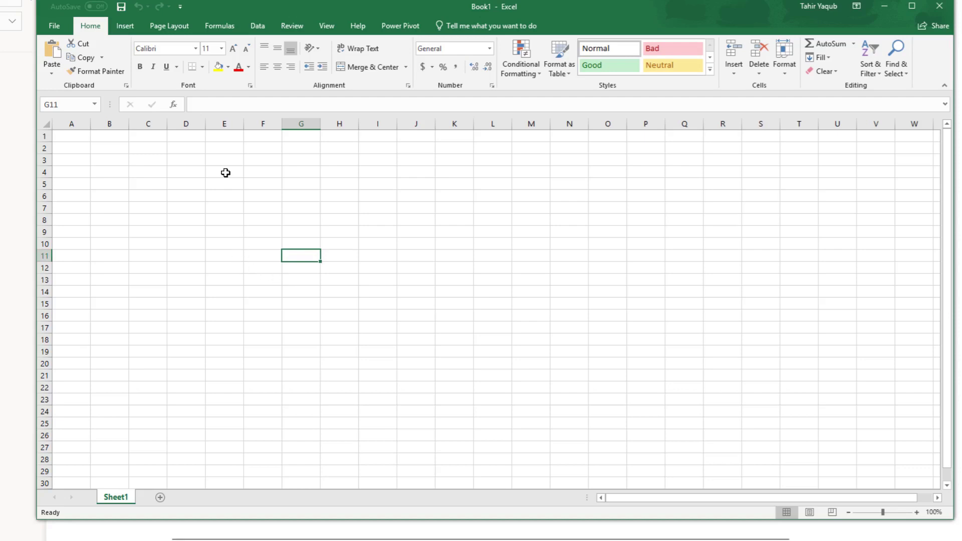
drag(226, 173, 259, 173)
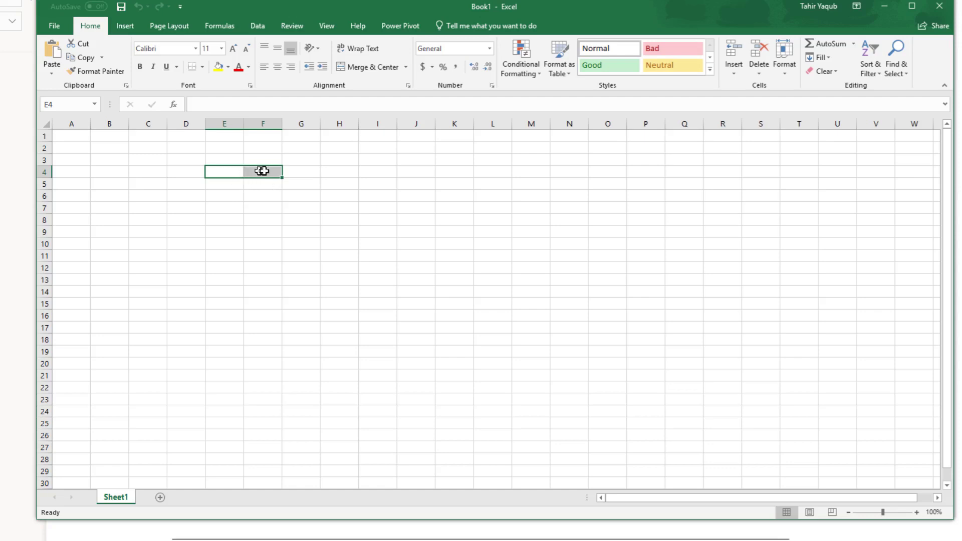
drag(336, 173, 571, 290)
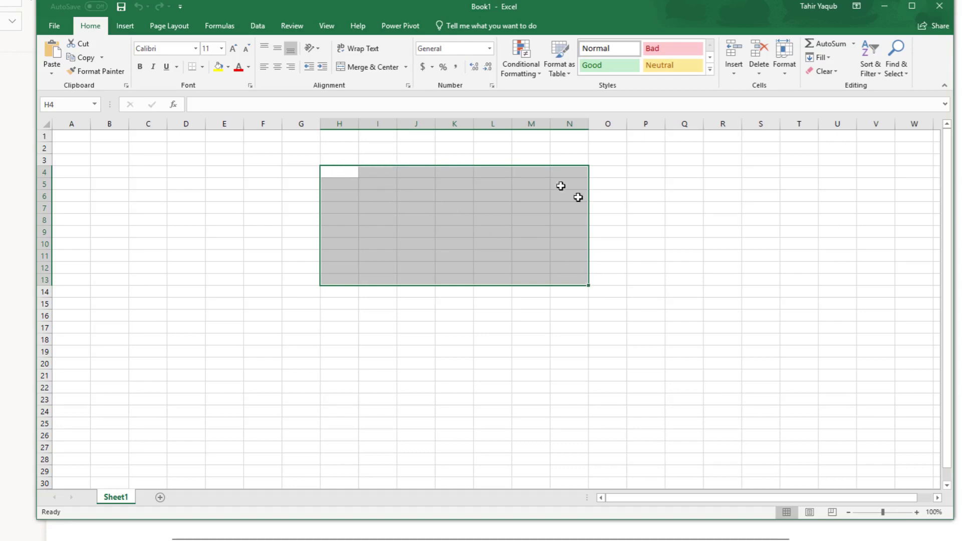
click(453, 315)
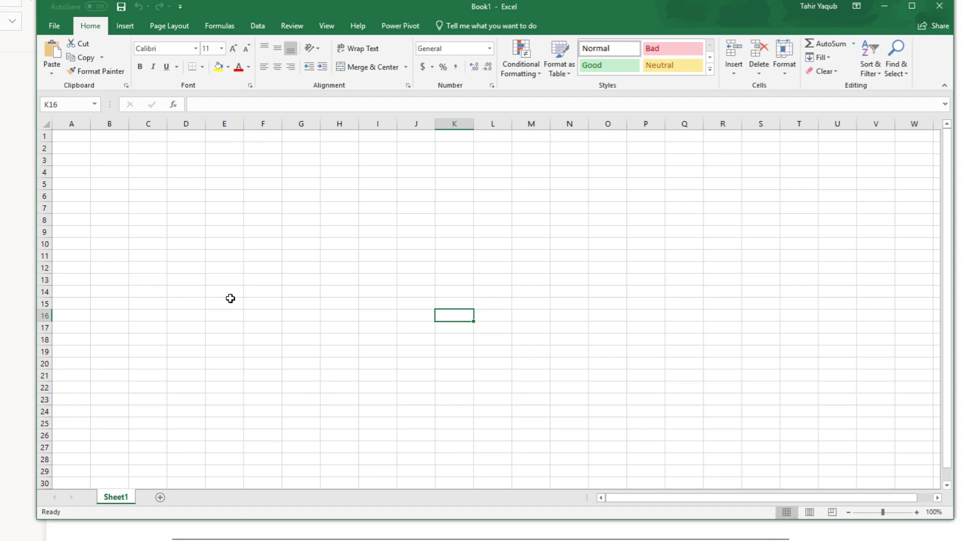
click(223, 256)
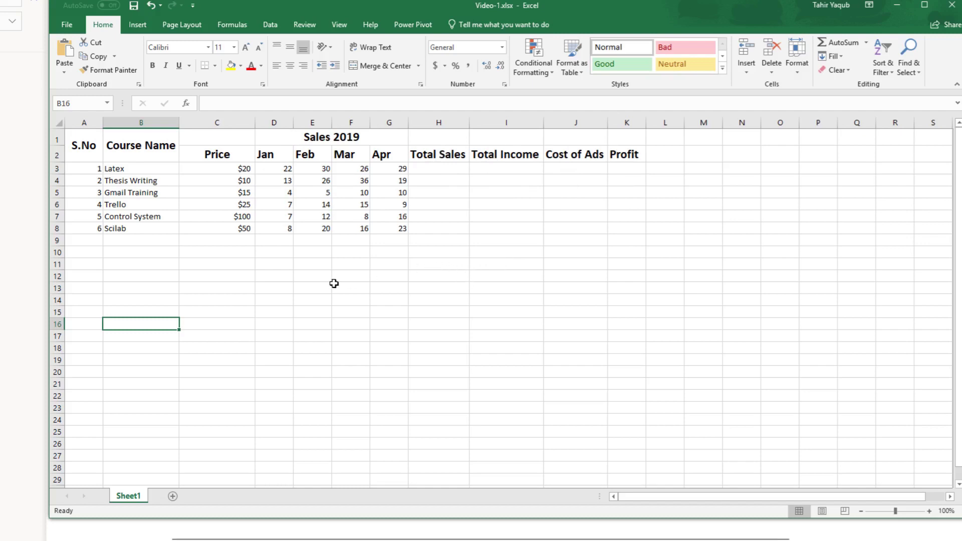
- Restore the Price heading to a merged cell across C1:C2 and highlight the course names in B3:B8
click(186, 383)
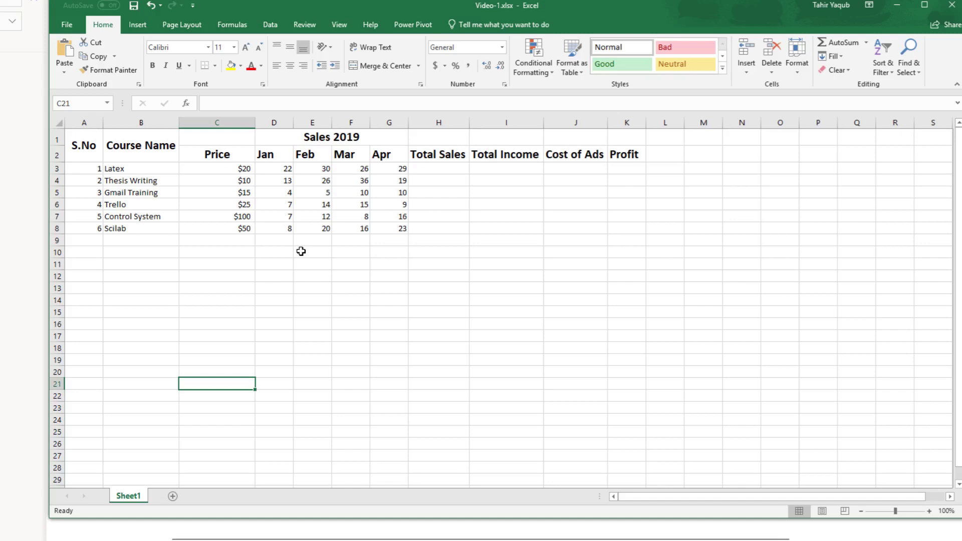
key(ctrl+z)
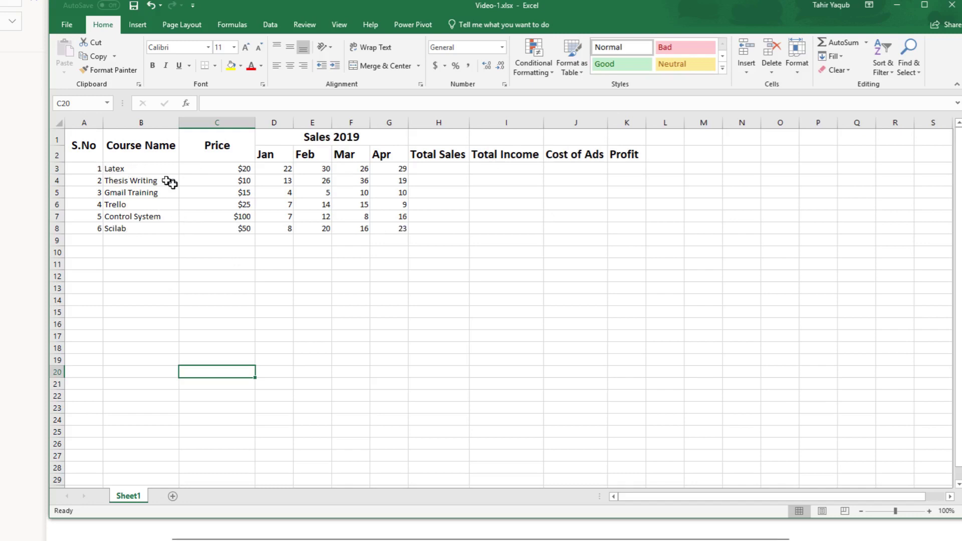
drag(120, 168, 150, 229)
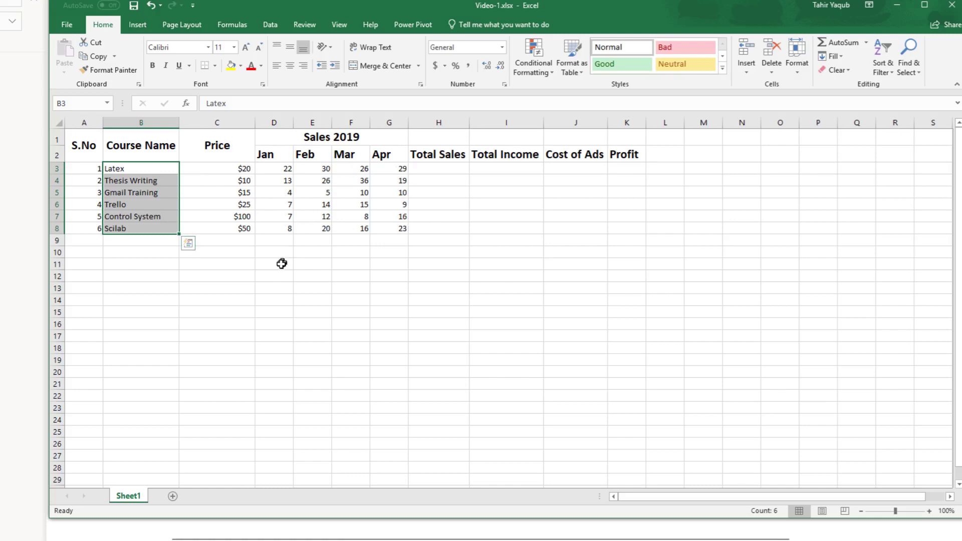
click(271, 274)
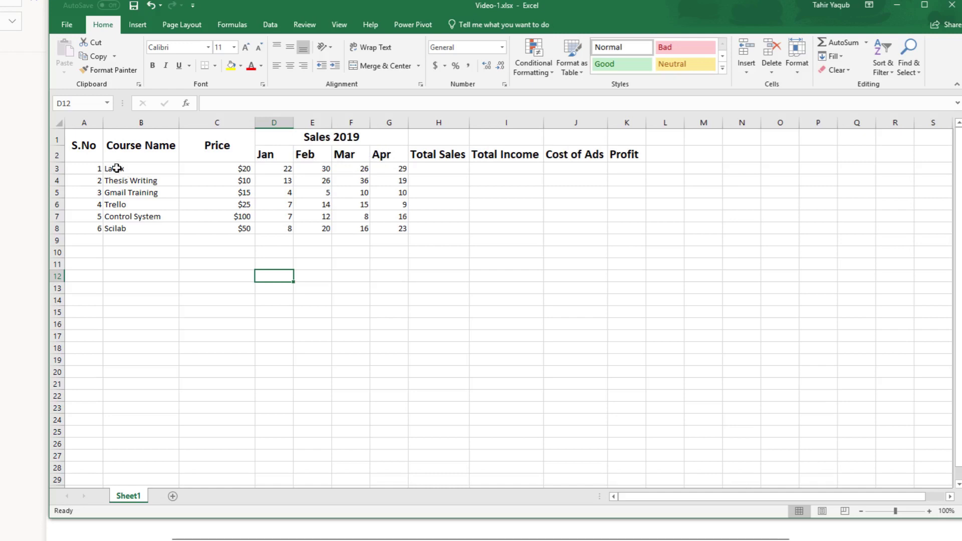
- Copy the course data in B3:G8 and paste it with the standard Paste option starting at cell B11
drag(116, 169, 391, 227)
right_click(392, 209)
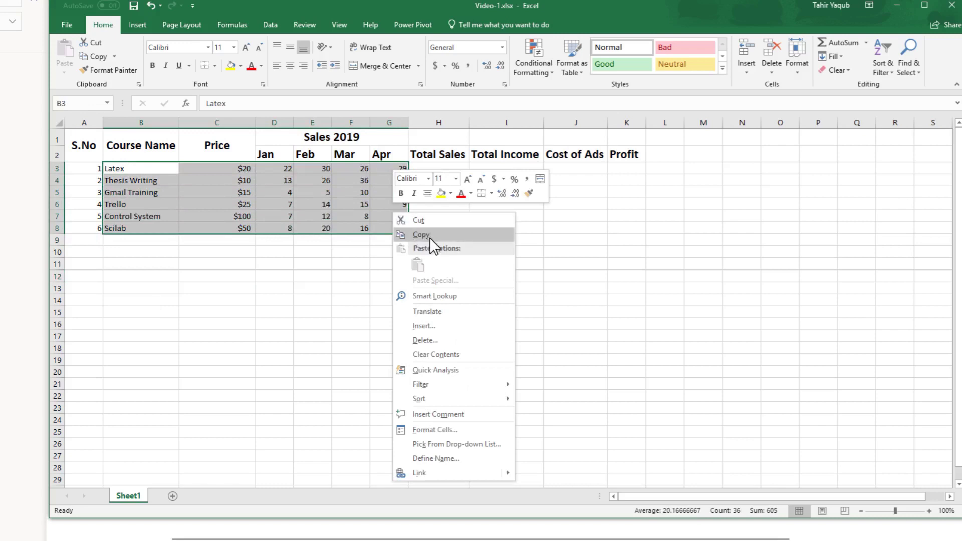
click(428, 237)
click(119, 267)
right_click(121, 267)
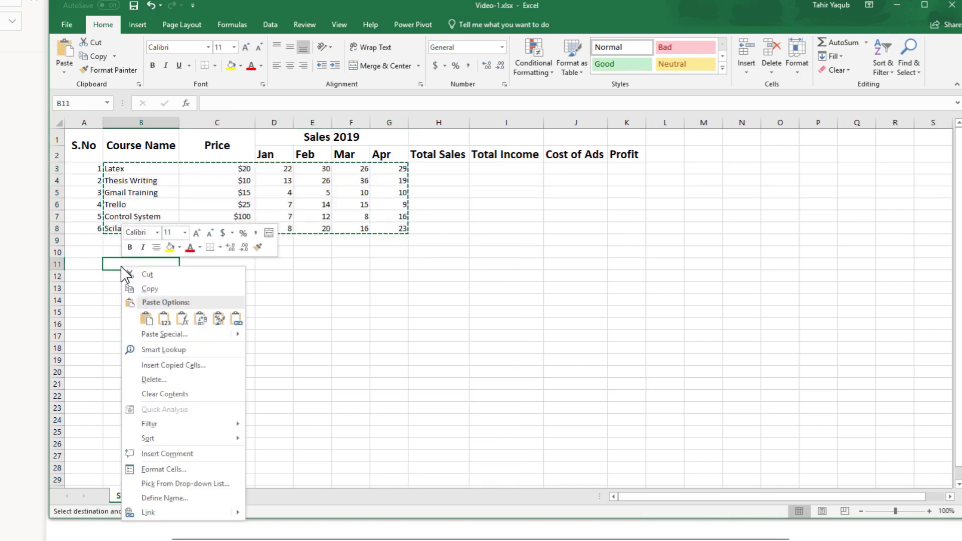
click(144, 320)
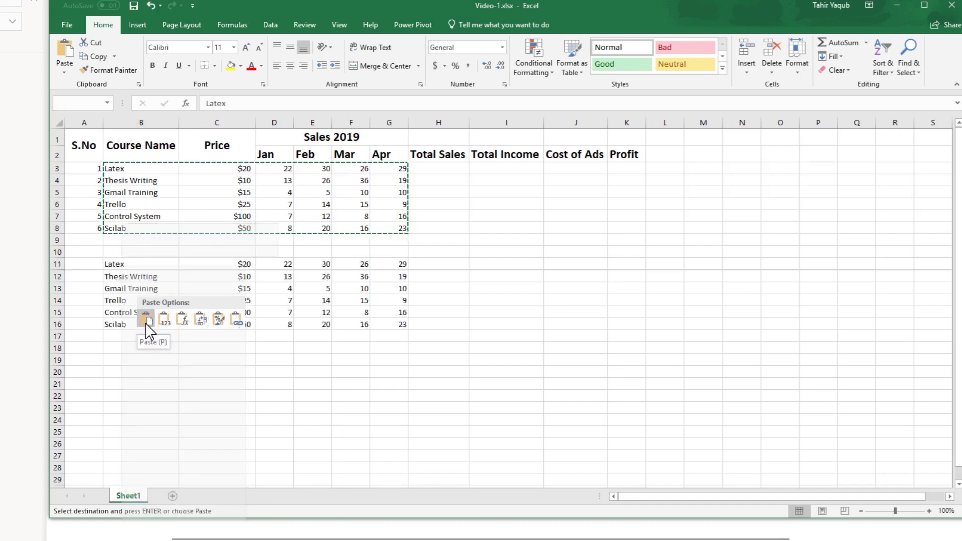
key(ctrl+z)
right_click(123, 266)
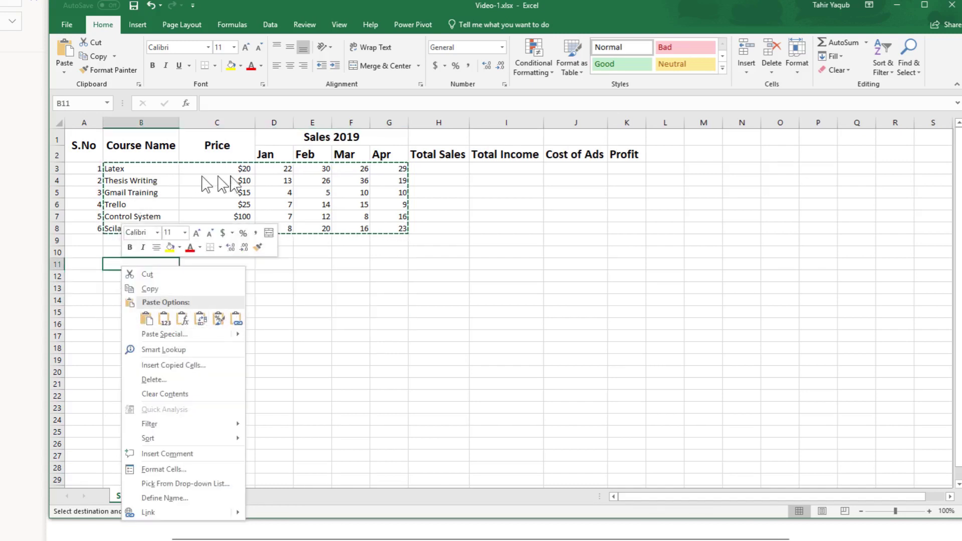
click(164, 321)
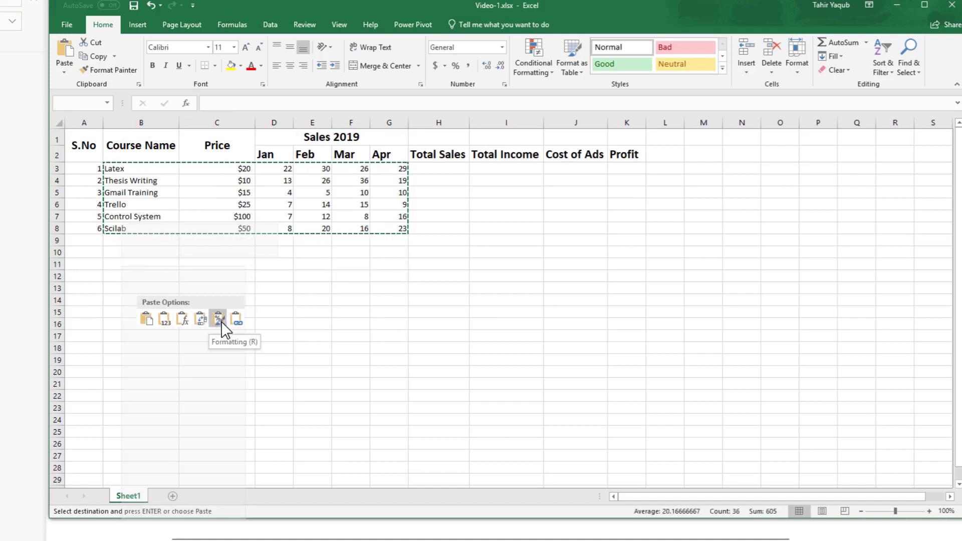
click(145, 322)
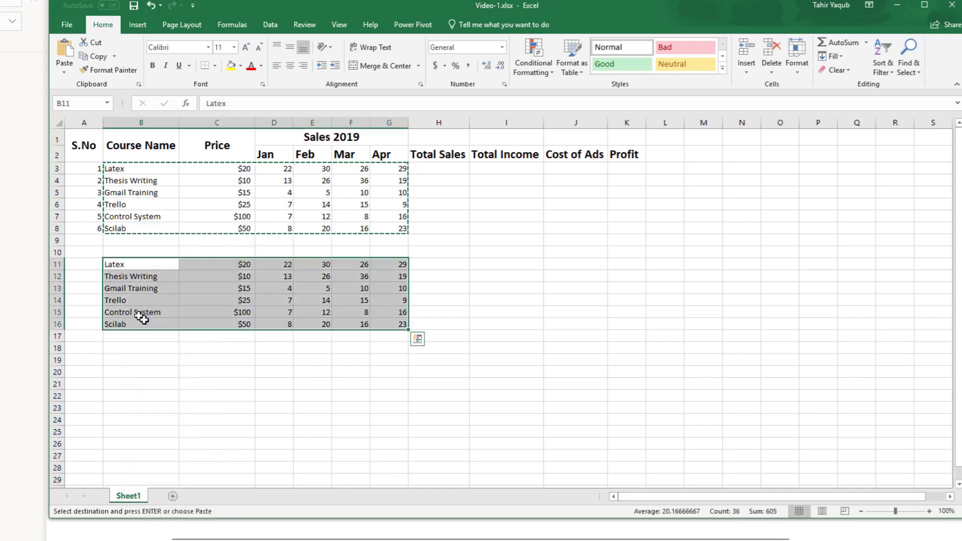
click(155, 373)
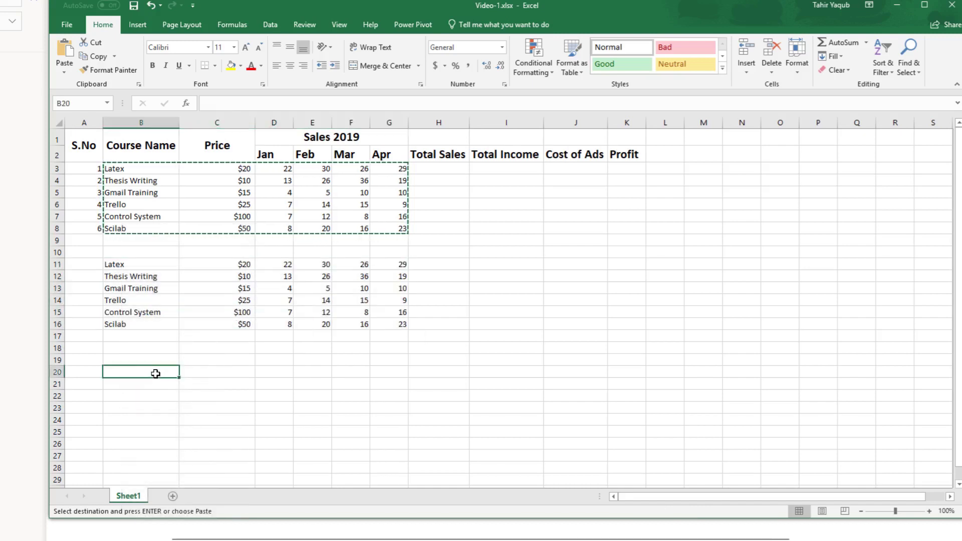
- Enter 1 in A11 and fill the series down to A16 to number the copied courses 1 to 6
click(91, 264)
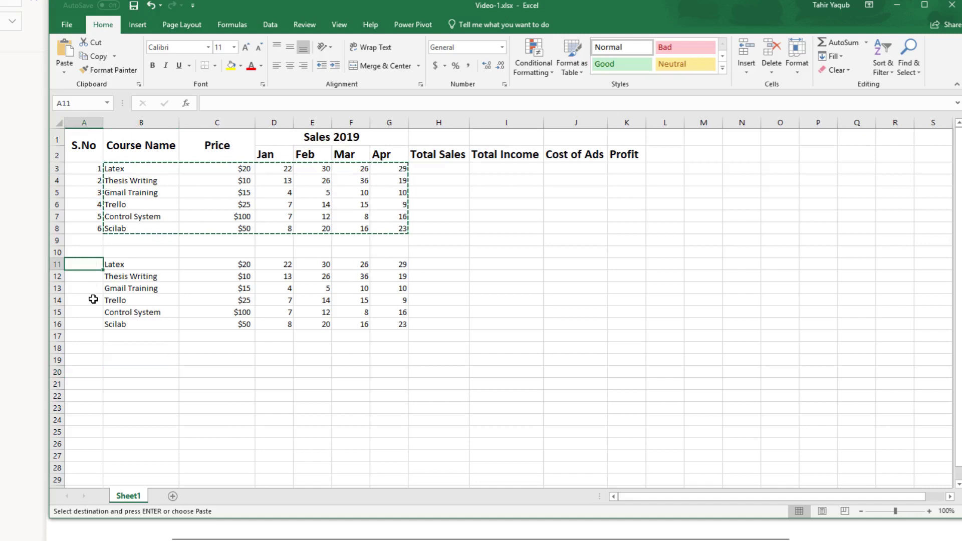
text(1)
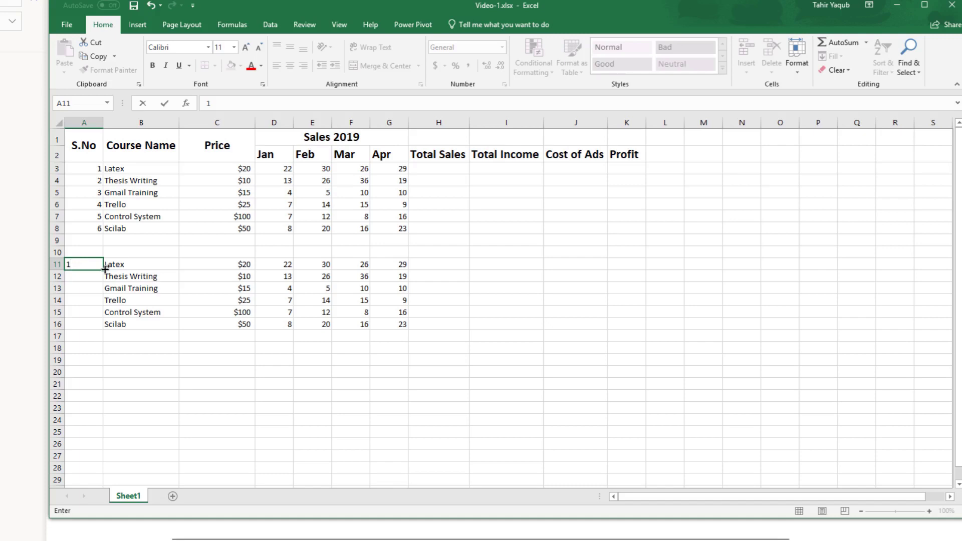
drag(104, 269, 105, 269)
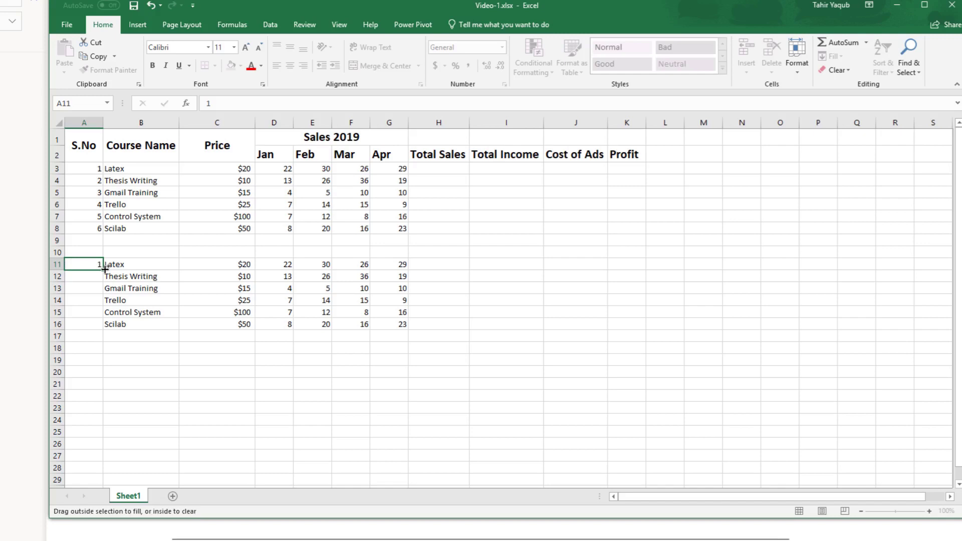
drag(104, 269, 104, 325)
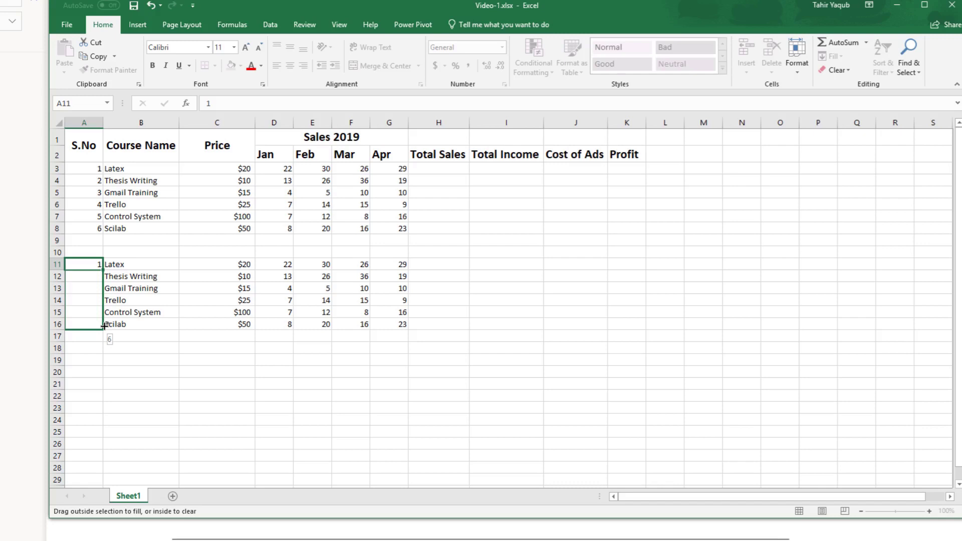
drag(104, 326, 104, 327)
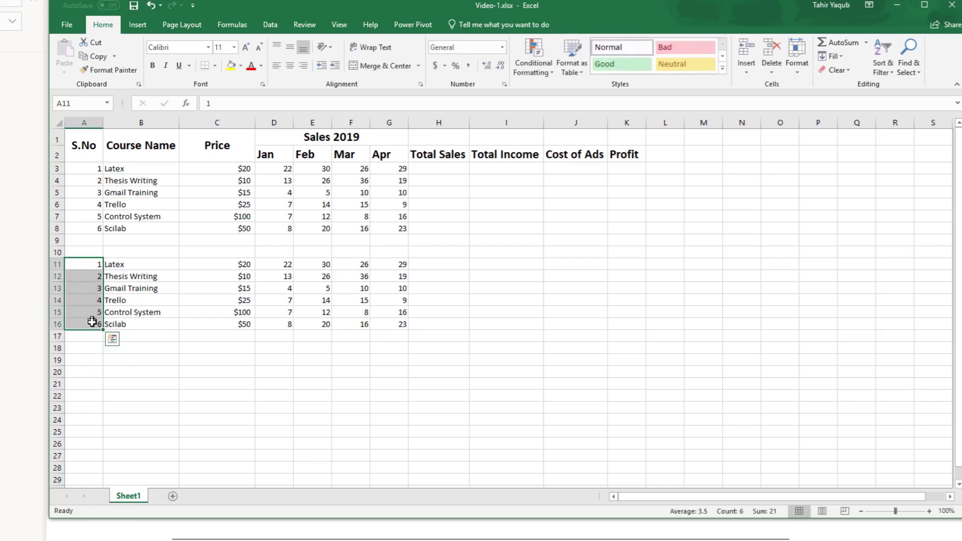
click(277, 406)
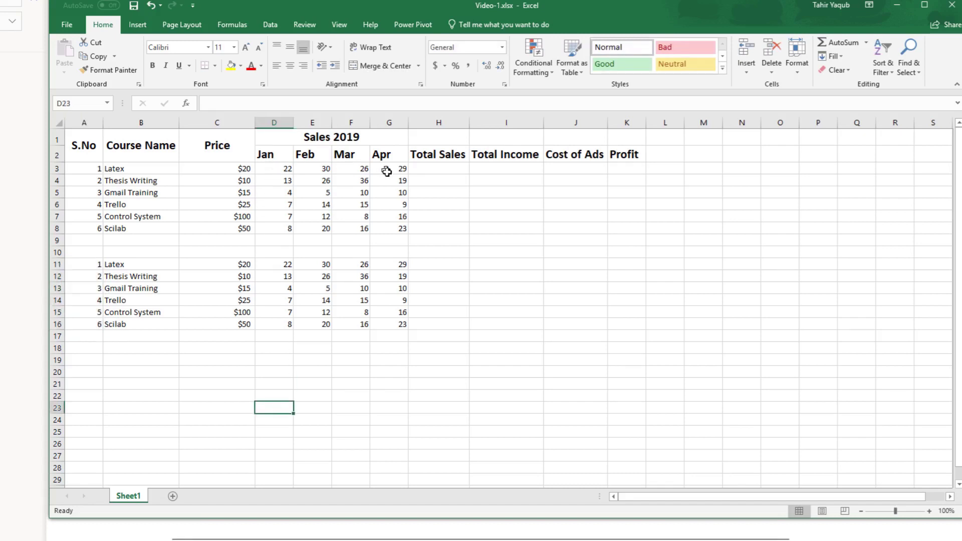
click(281, 254)
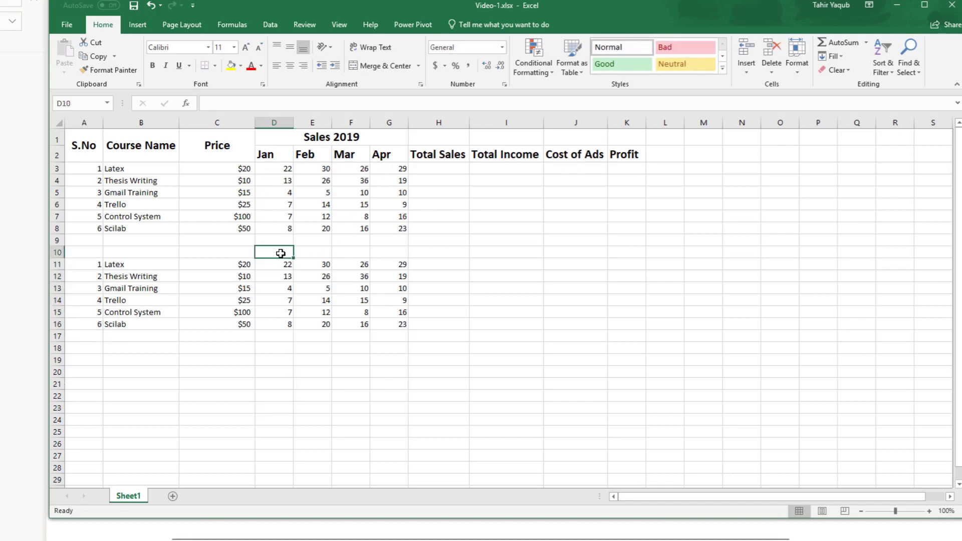
- Enter Jan in D10, fill the months across to Apr in G10, and enter the heading Sales 2019 in D9
text(Jan)
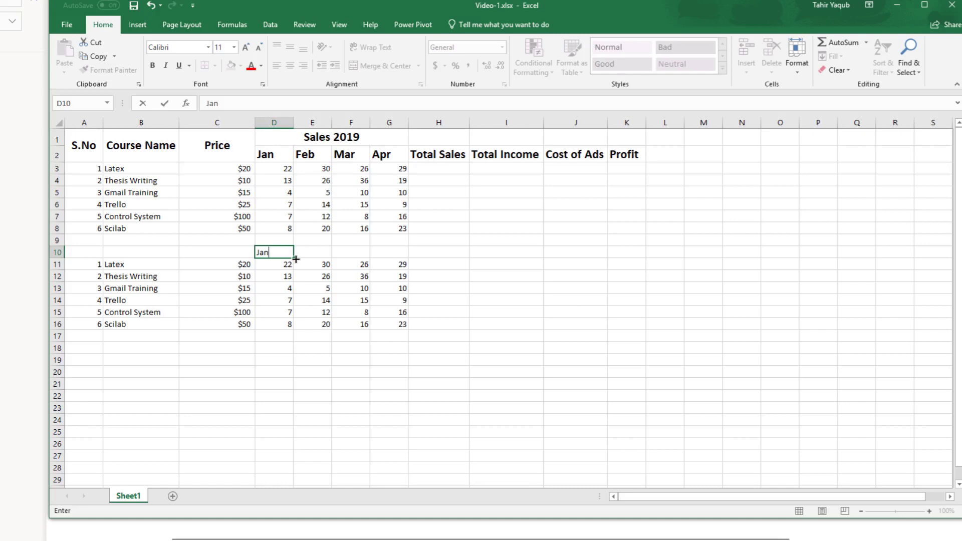
drag(295, 259, 408, 256)
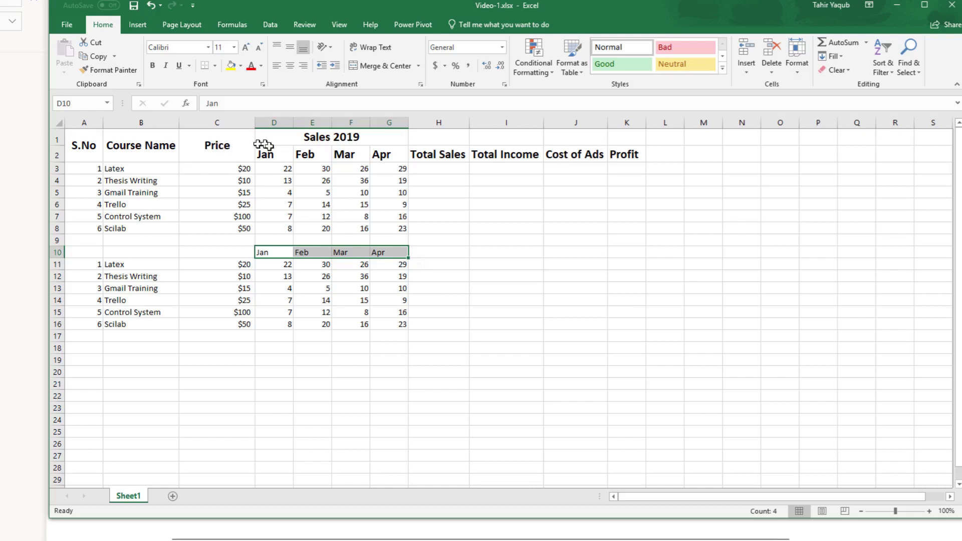
click(284, 242)
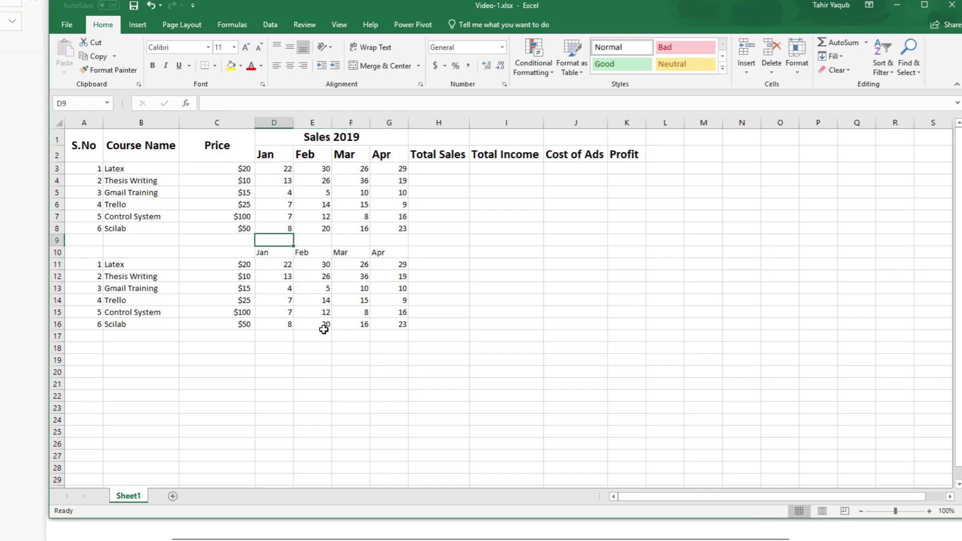
text(Sales 2019)
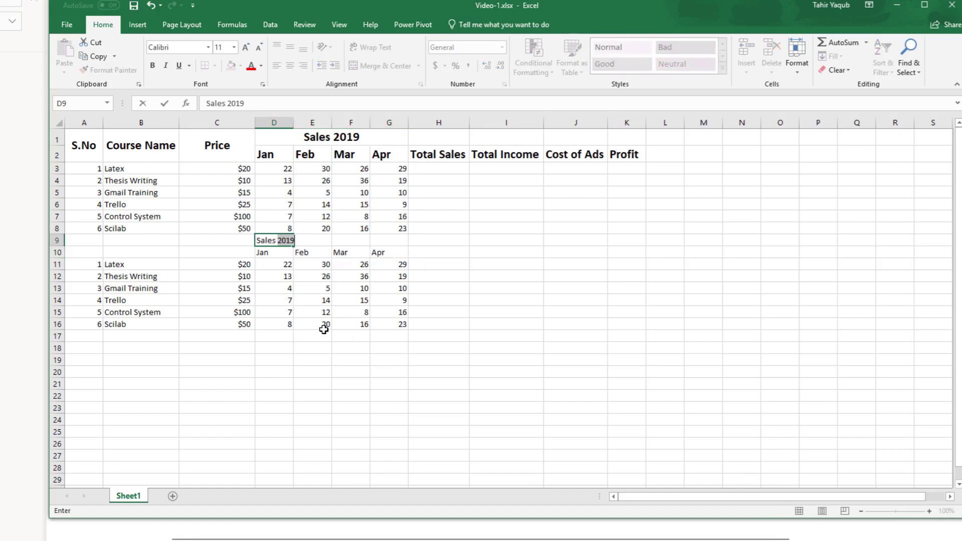
click(438, 336)
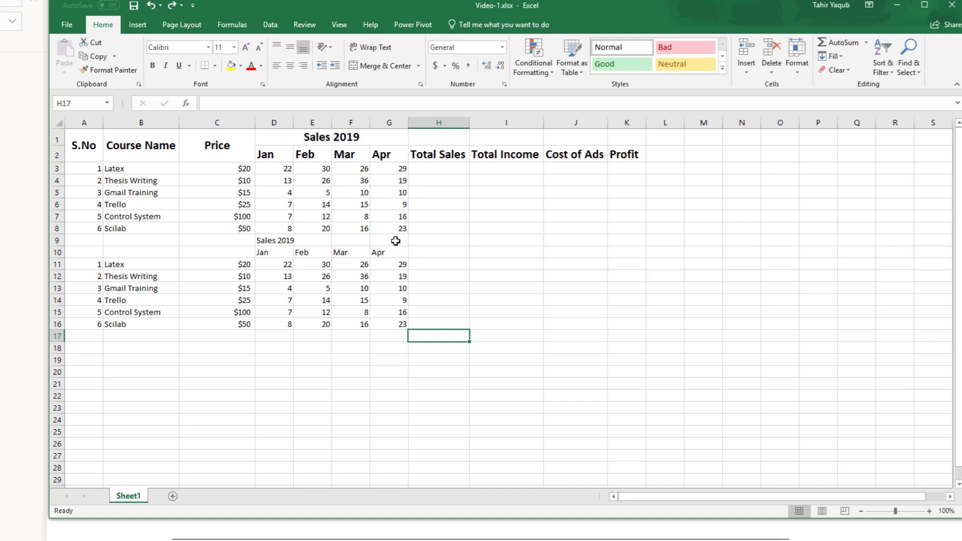
- Merge and center the Sales 2019 heading across D9:G9, make it bold and set its font size to 16
drag(396, 241, 275, 241)
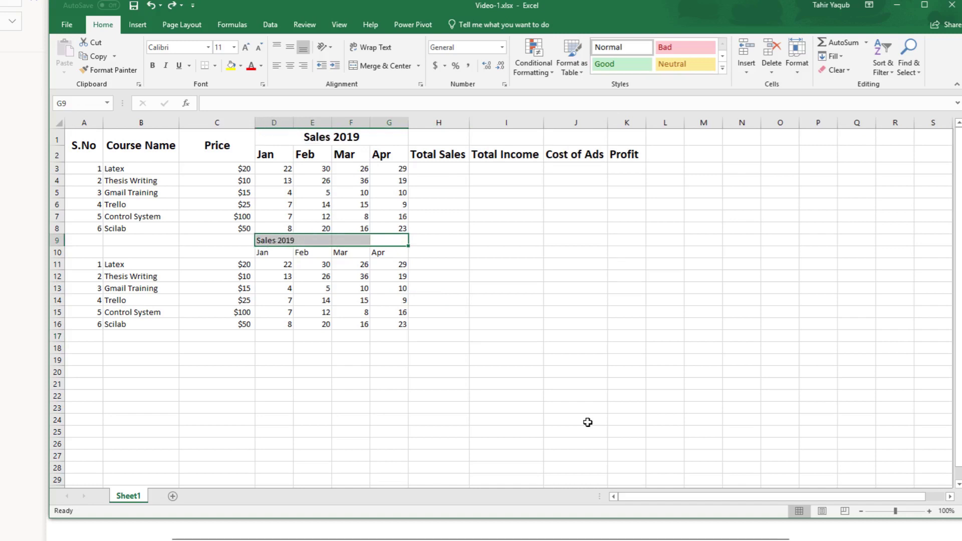
click(384, 66)
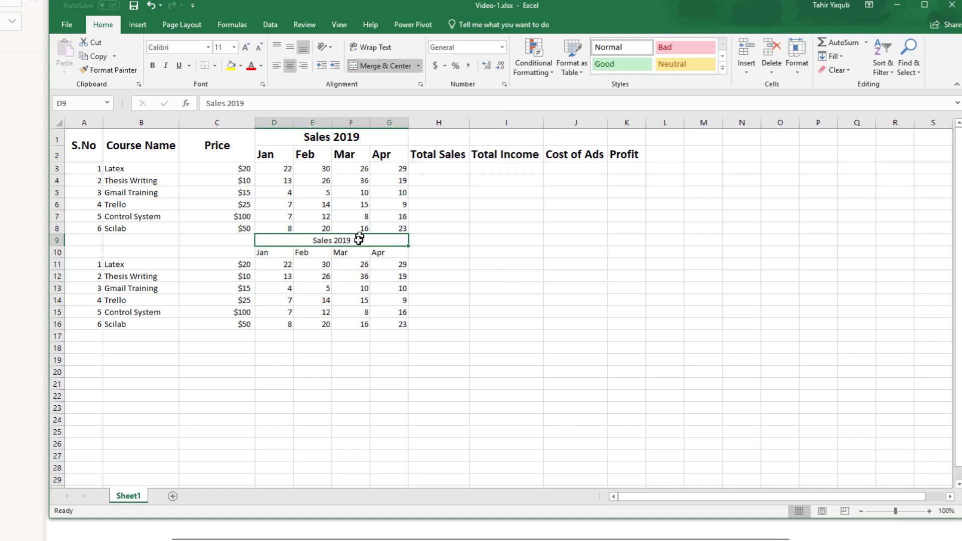
click(153, 65)
click(234, 47)
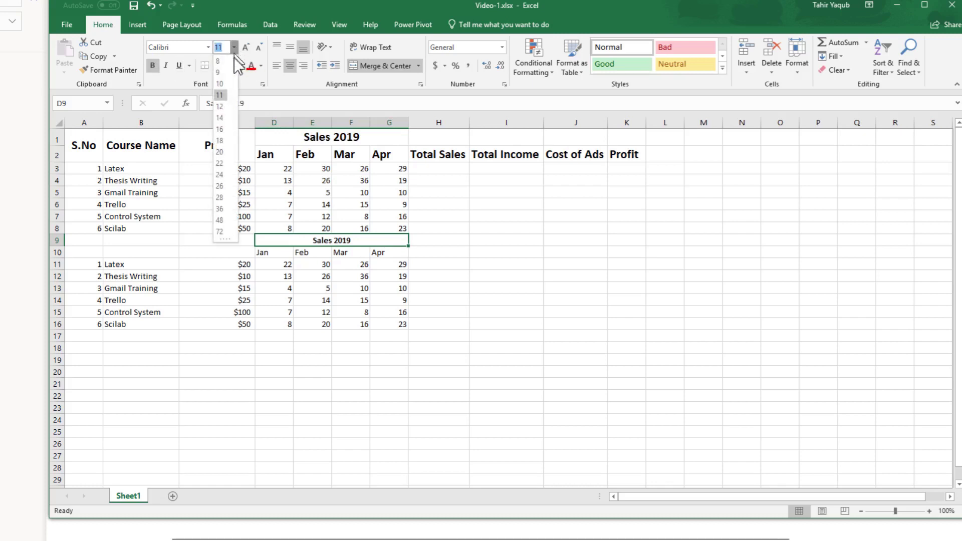
click(229, 128)
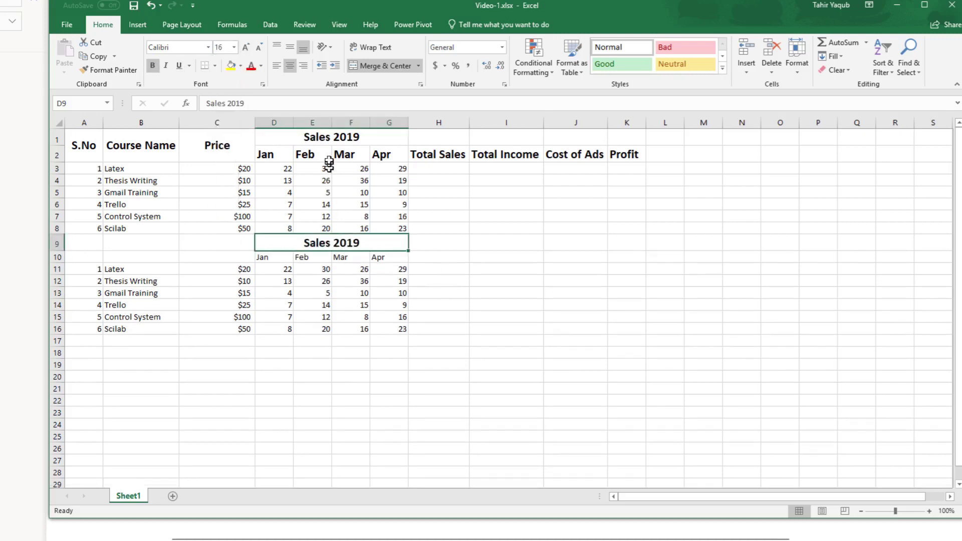
- Undo the merging and text formatting of the Sales 2019 heading in row 9
key(ctrl+End)
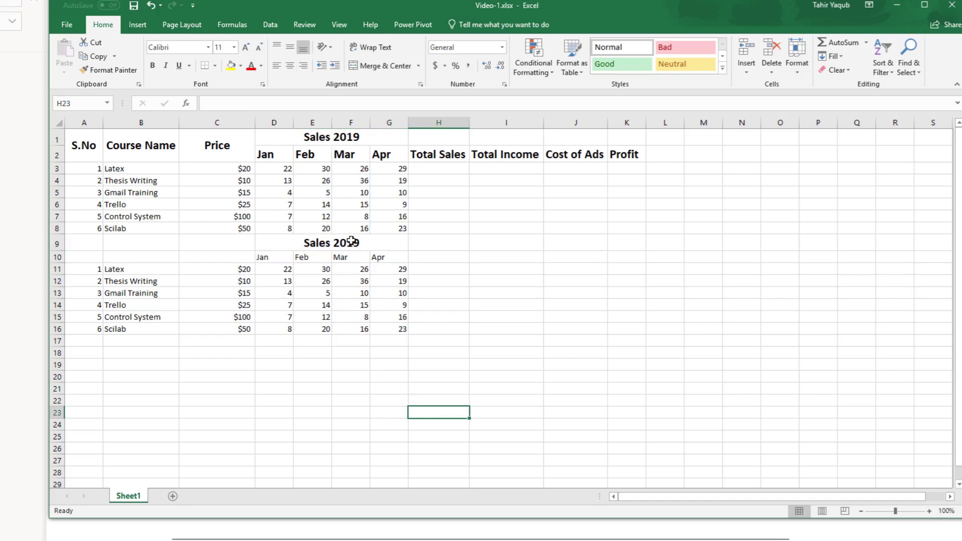
click(351, 241)
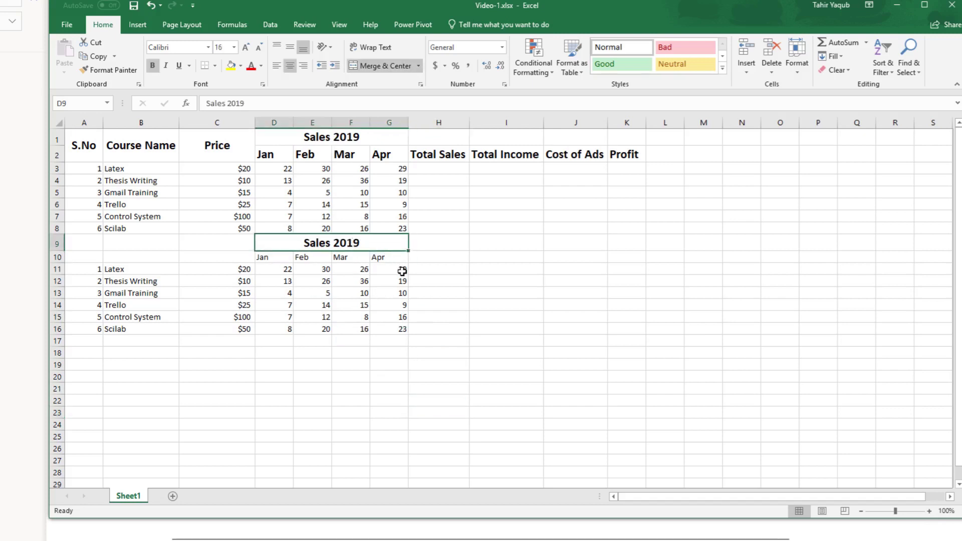
key(ctrl+z)
key(ctrl+z)
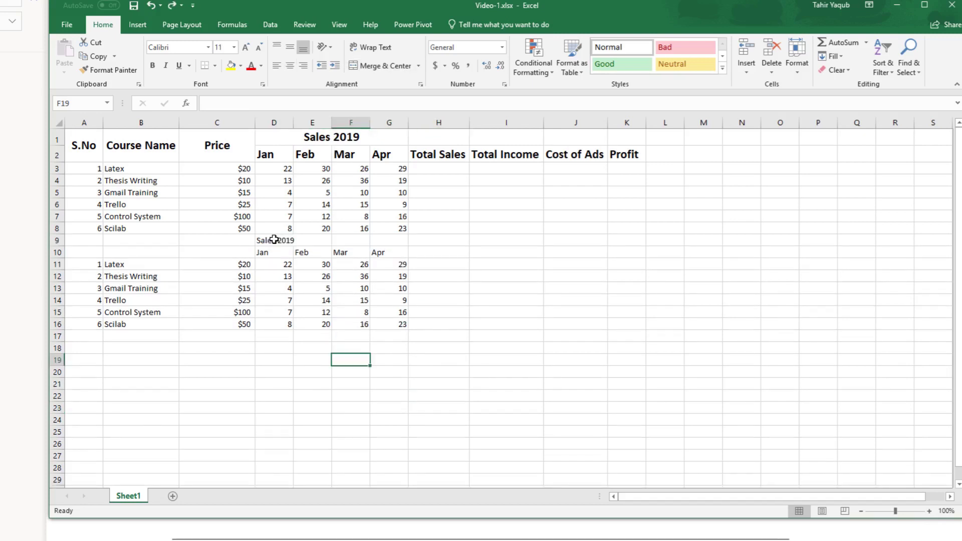
- Merge D9:G9 into one cell for the Sales 2019 heading using the Merge cells option of Format Cells
drag(274, 241, 394, 246)
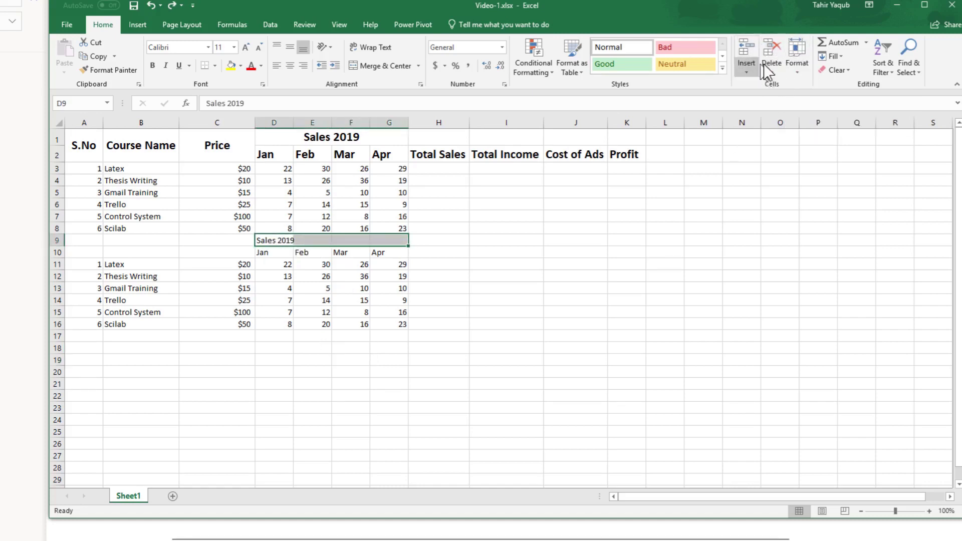
click(799, 49)
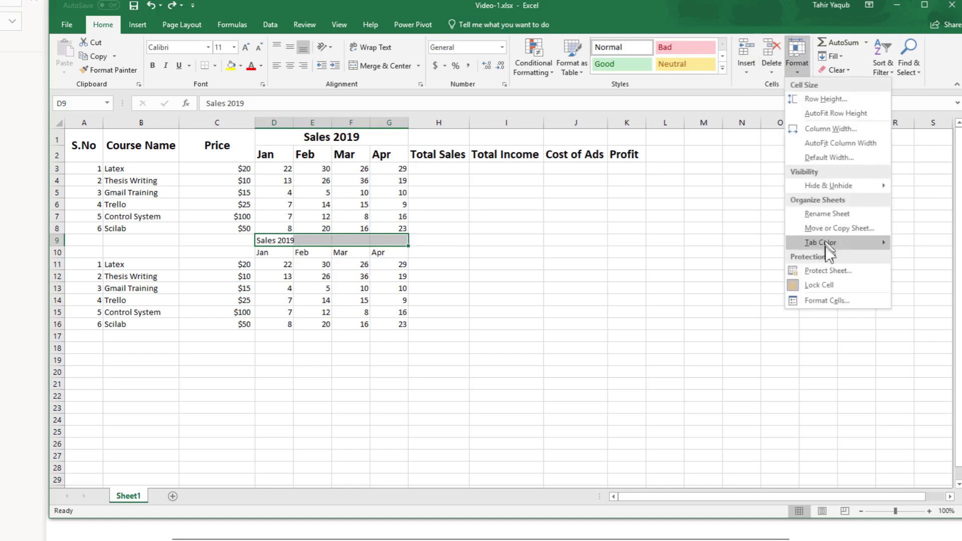
click(831, 302)
drag(477, 97, 445, 97)
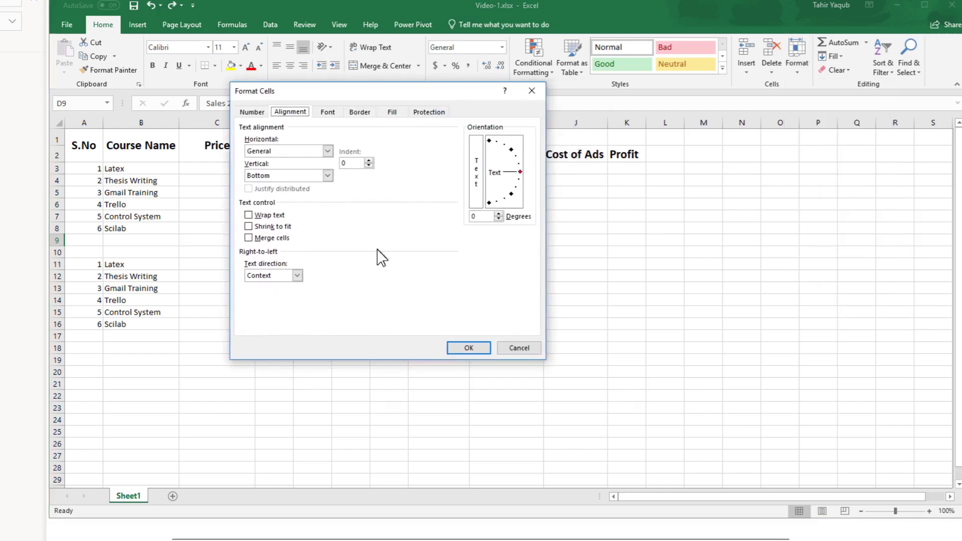
click(248, 239)
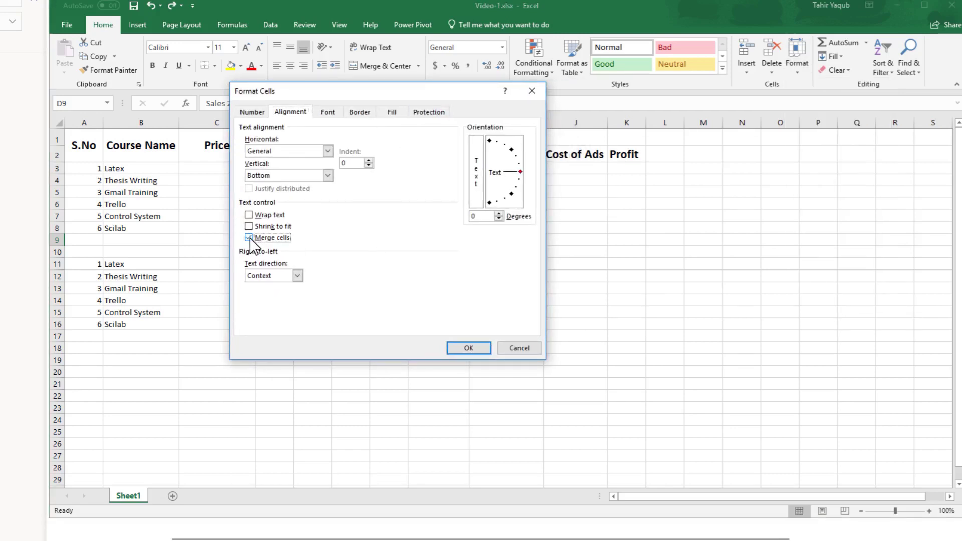
drag(468, 95, 768, 152)
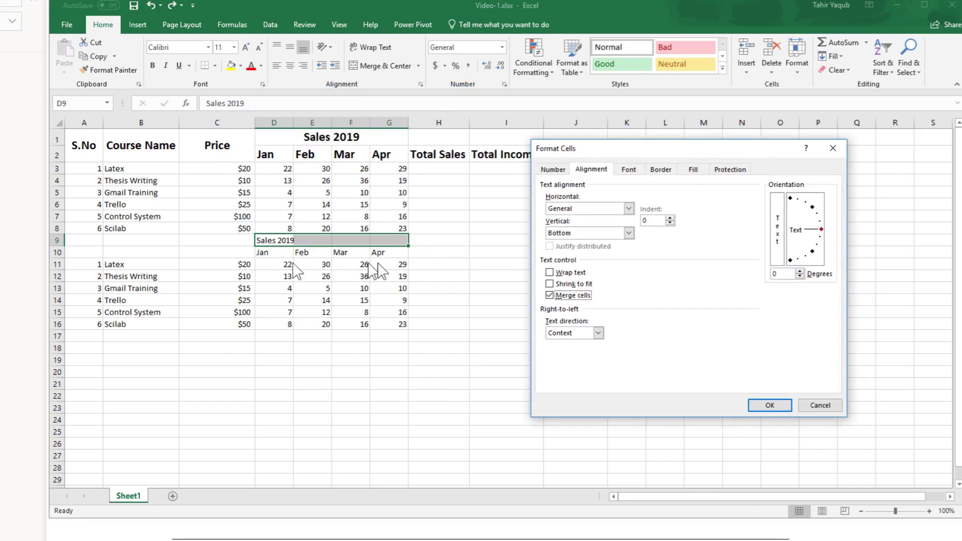
click(771, 406)
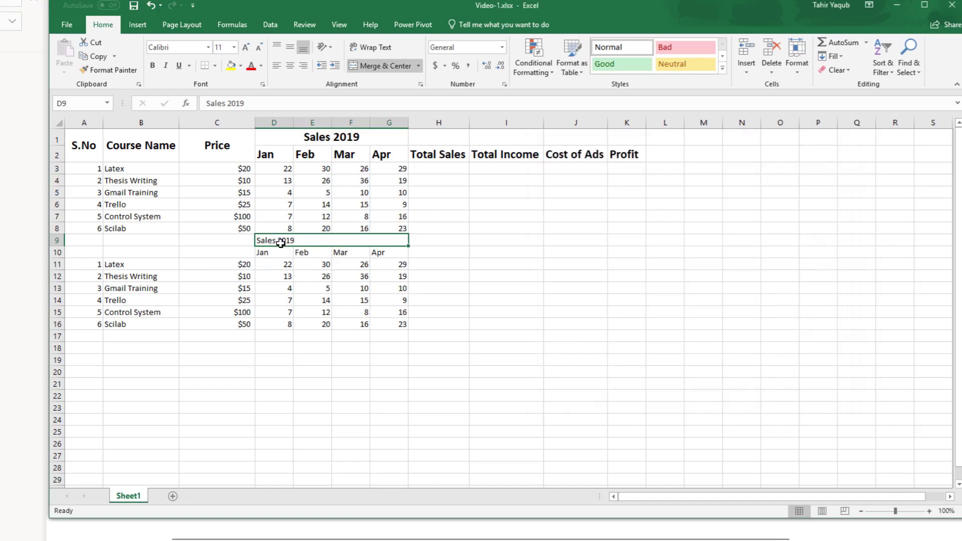
- Set both the horizontal and vertical alignment of the merged Sales 2019 heading in D9 to Center in Format Cells
key(ctrl+1)
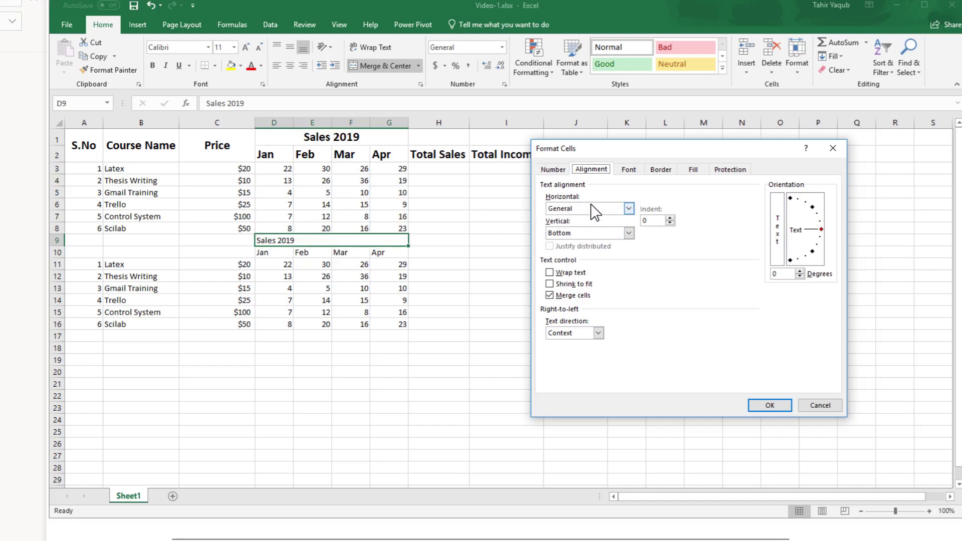
click(628, 208)
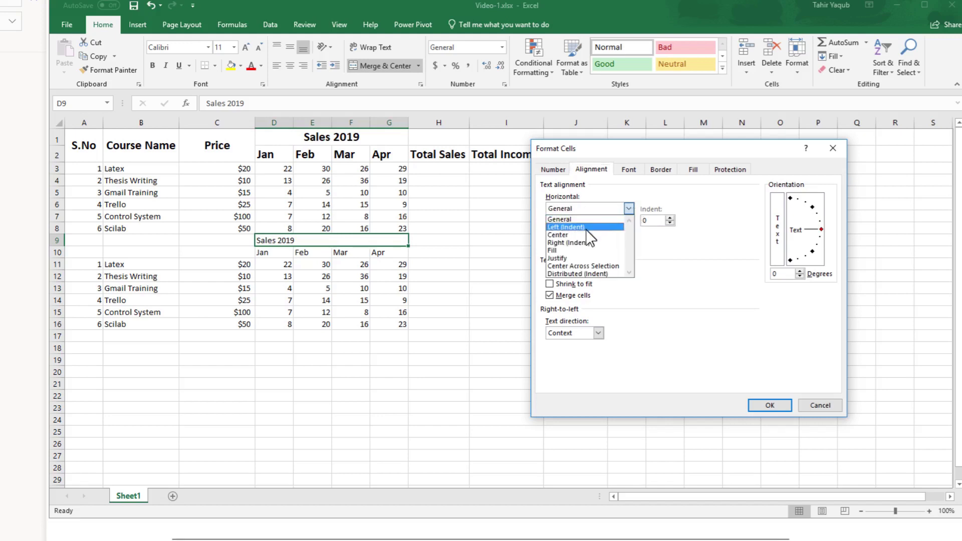
click(572, 234)
click(628, 233)
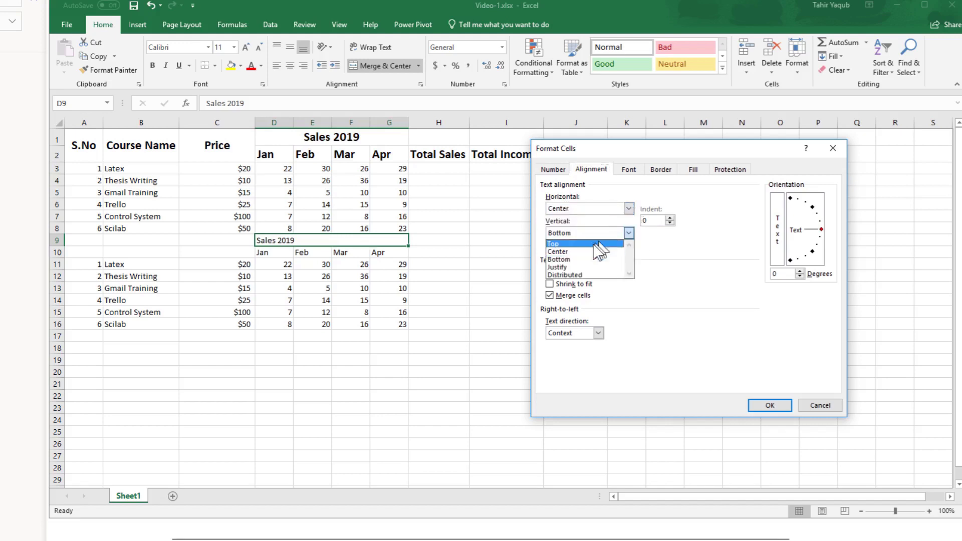
click(582, 252)
click(770, 405)
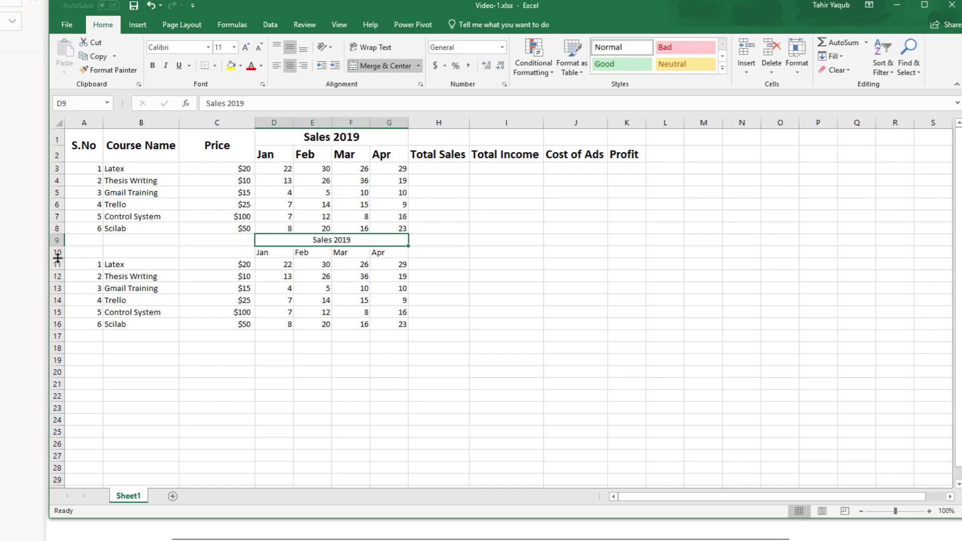
- Make row 10 taller and widen column A to well over twice its width
drag(58, 258, 58, 287)
click(265, 388)
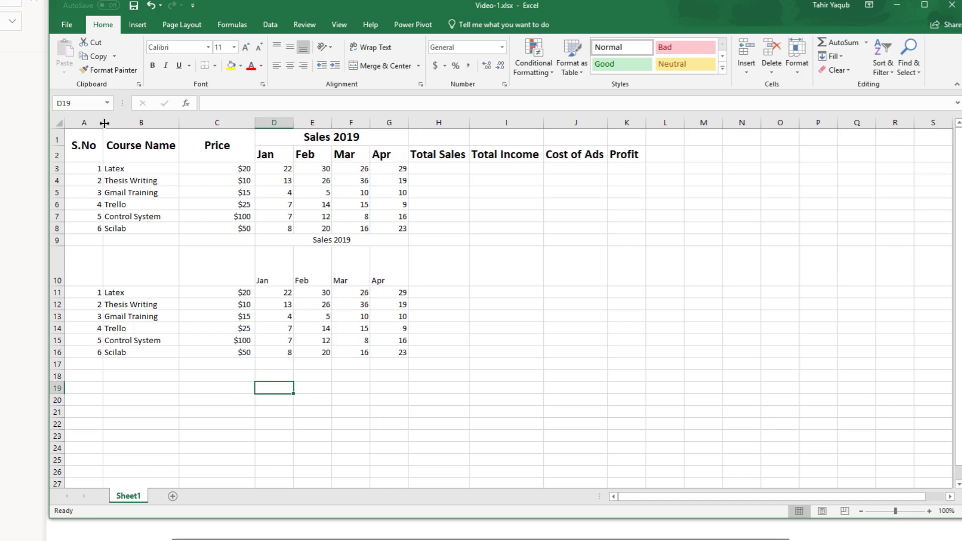
drag(104, 123, 214, 122)
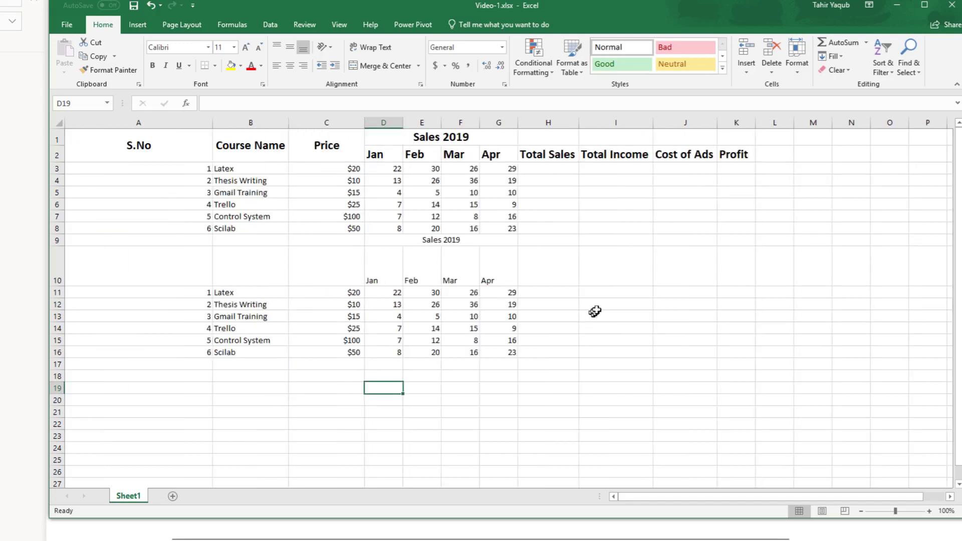
- Enter "This is the sale figure of April" in I11 and resize column I, leaving it narrower than the text
click(606, 294)
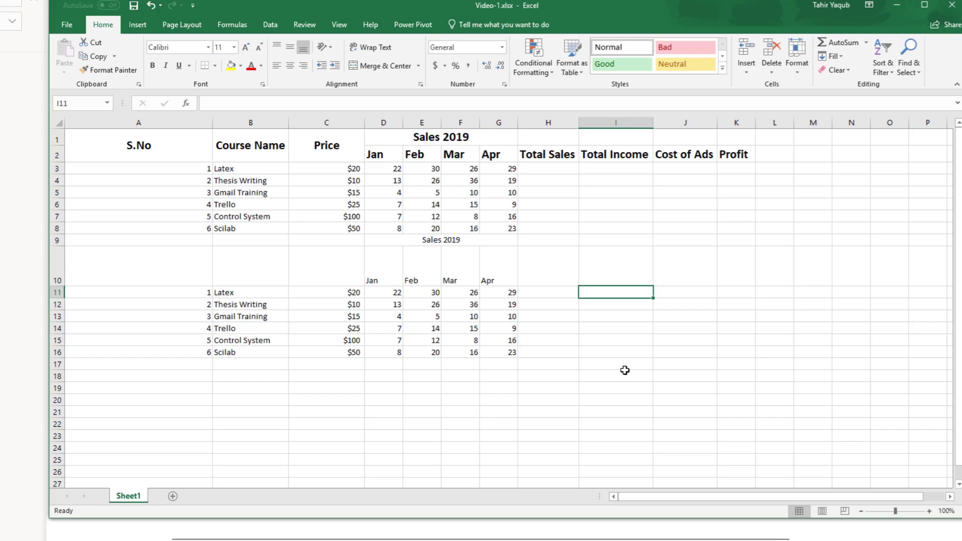
text(This is t)
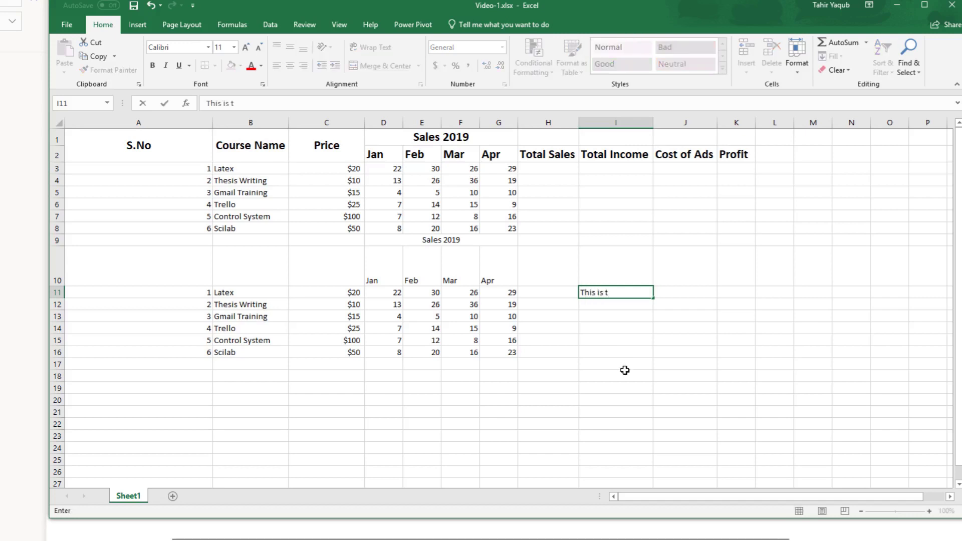
text(he sale figure of )
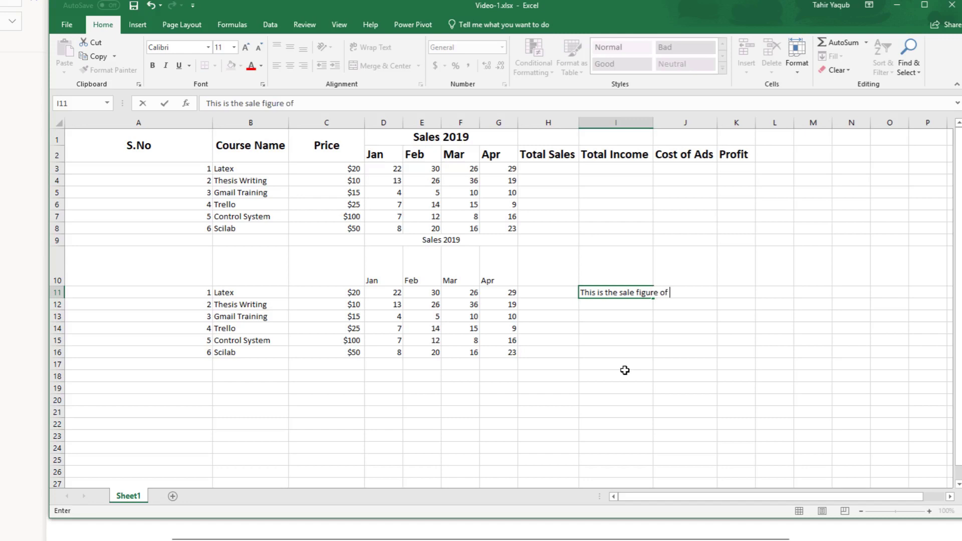
text(April)
click(625, 371)
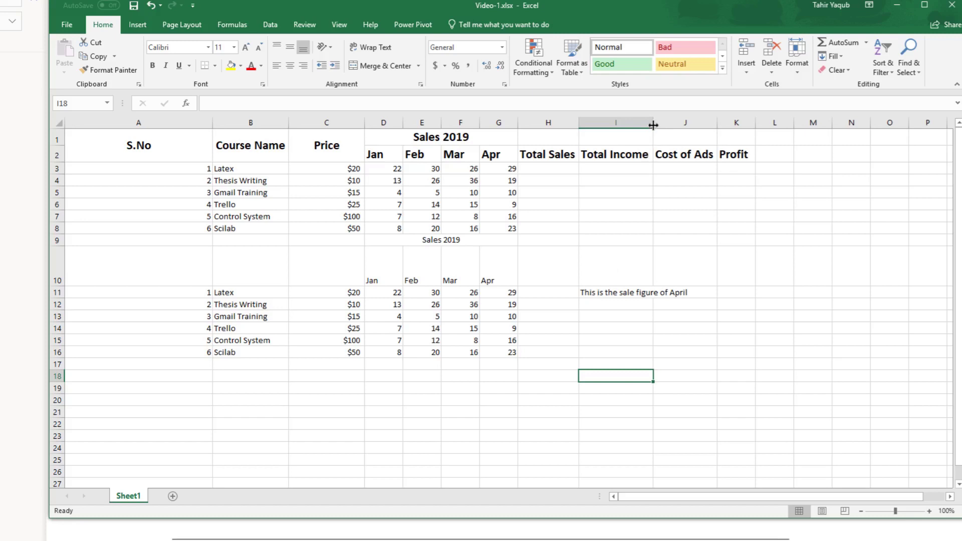
drag(652, 123, 770, 126)
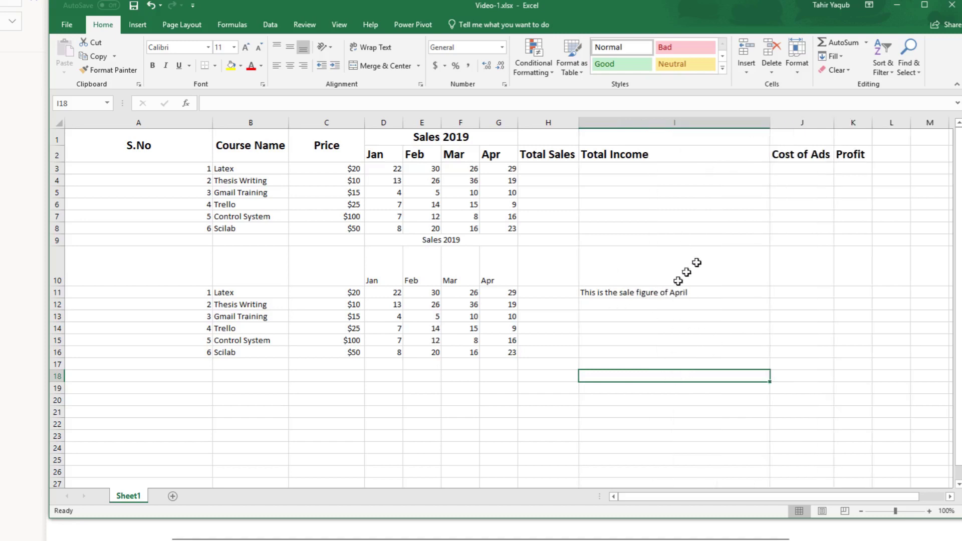
drag(770, 123, 638, 138)
- Try replacing the text in I11 with "The" and undo the replacement
click(591, 294)
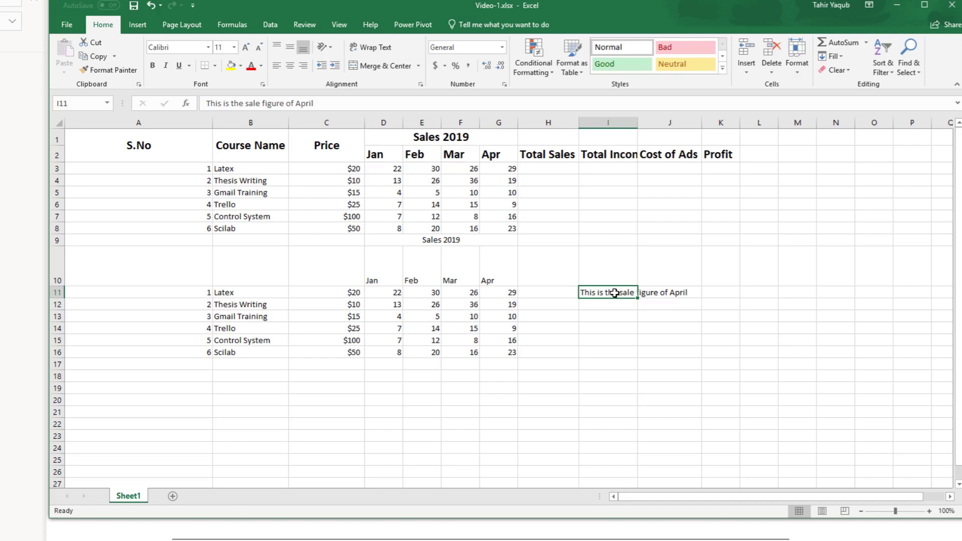
text(The)
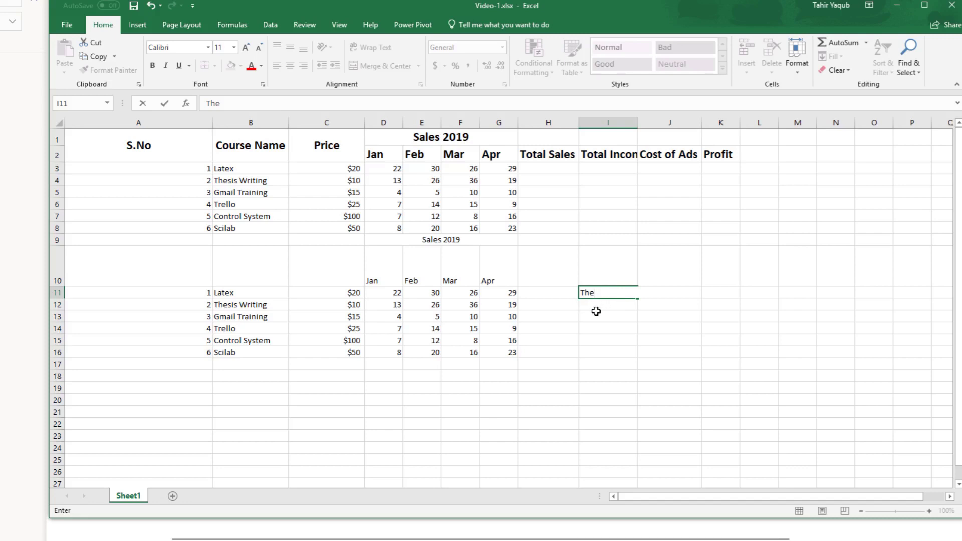
key(ctrl+z)
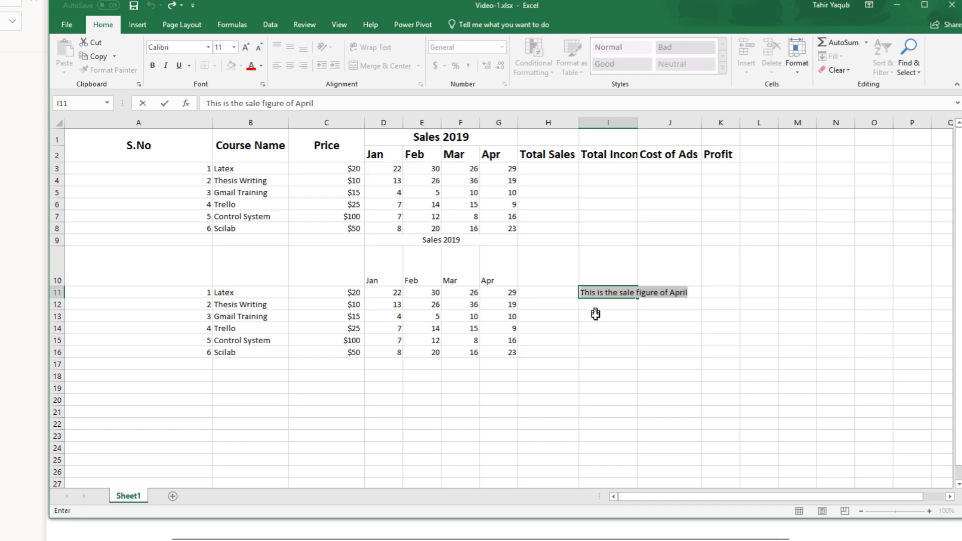
click(606, 341)
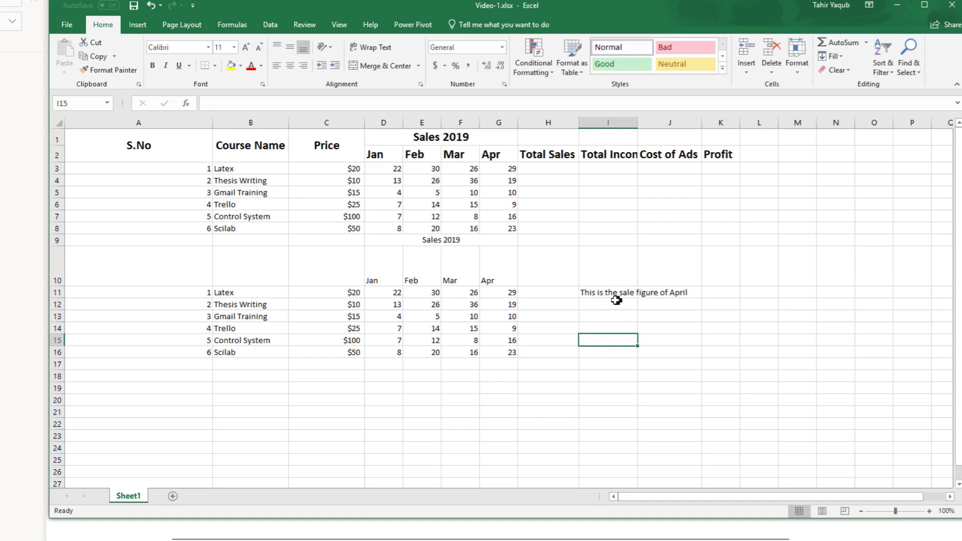
- Insert "fhdfhd" into the word "sale" in I11's text by editing it in the formula bar
click(588, 293)
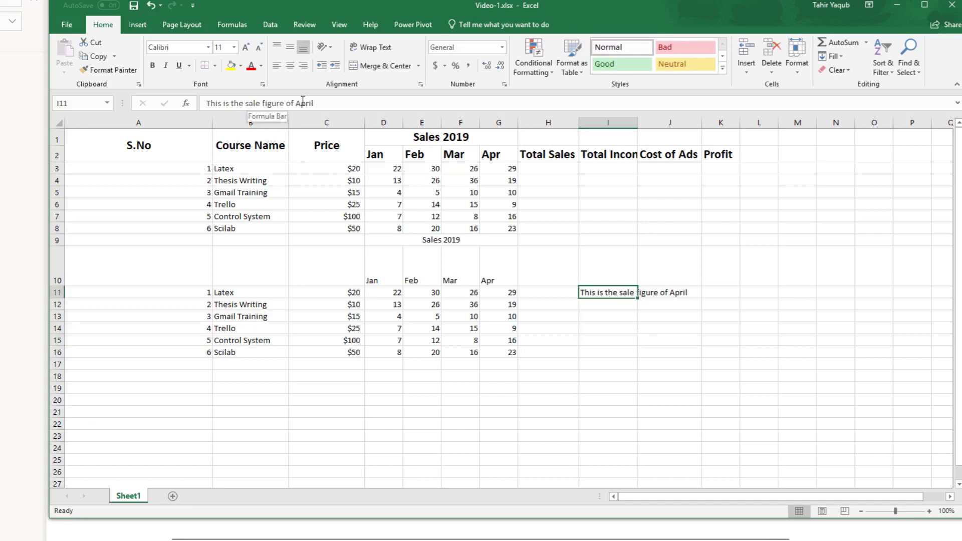
click(262, 103)
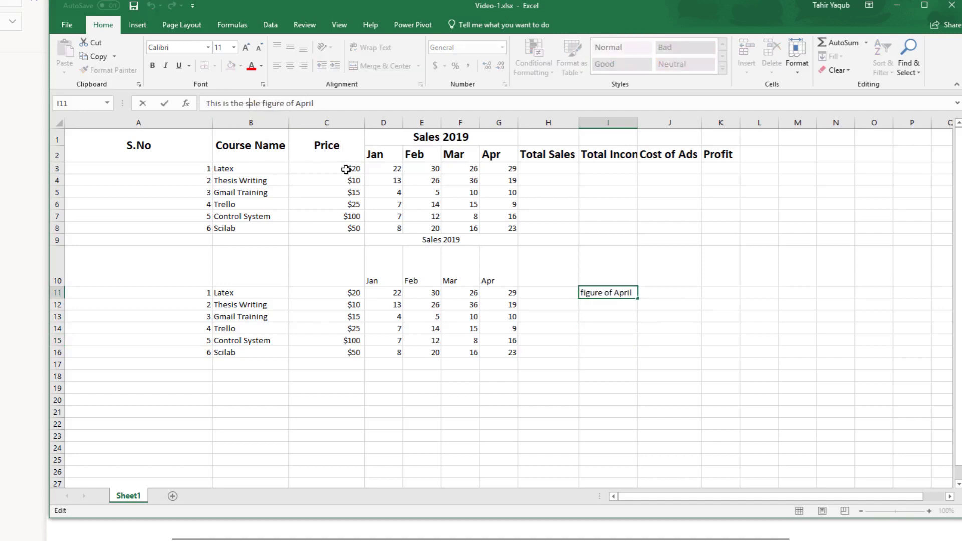
text(fhdfhd)
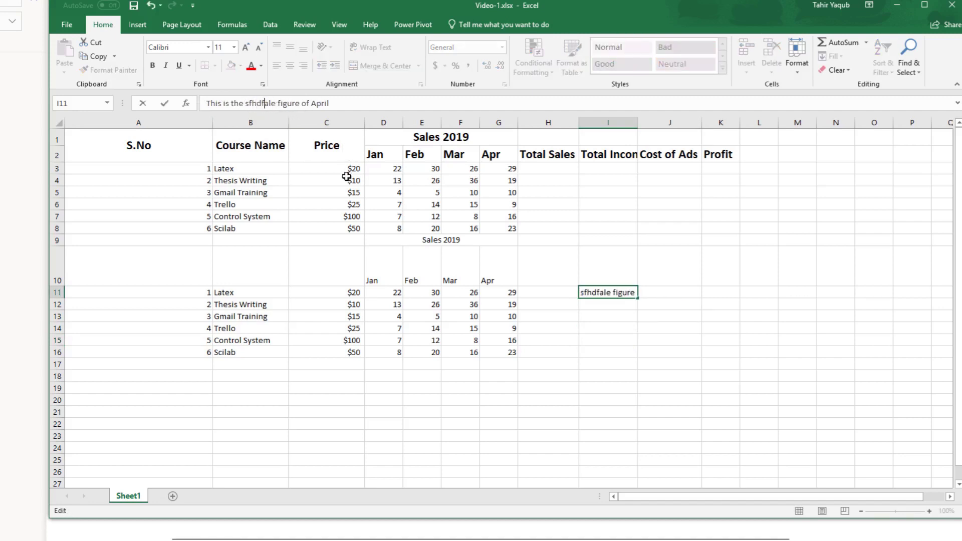
click(599, 362)
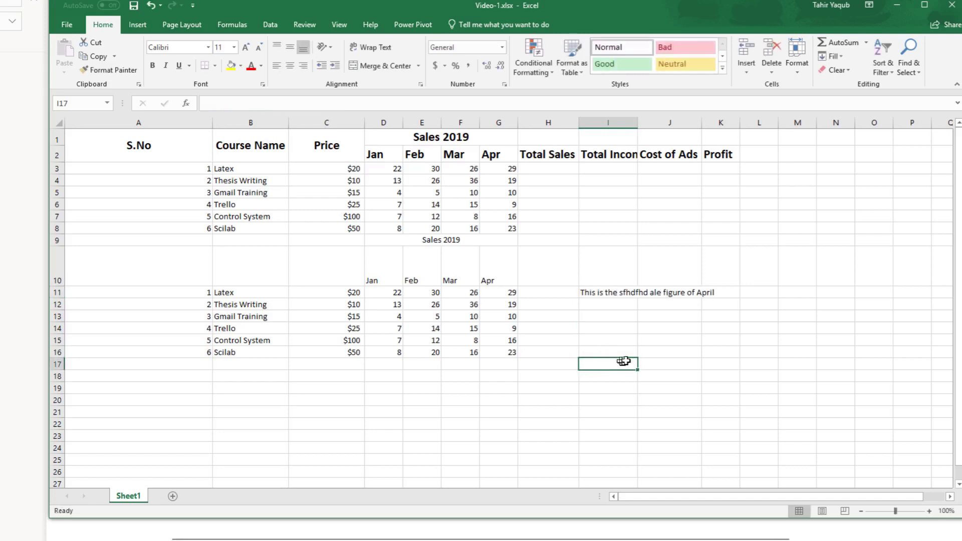
- Open the text in I11 for in-cell editing, close it, and clear the cell's contents
double_click(596, 293)
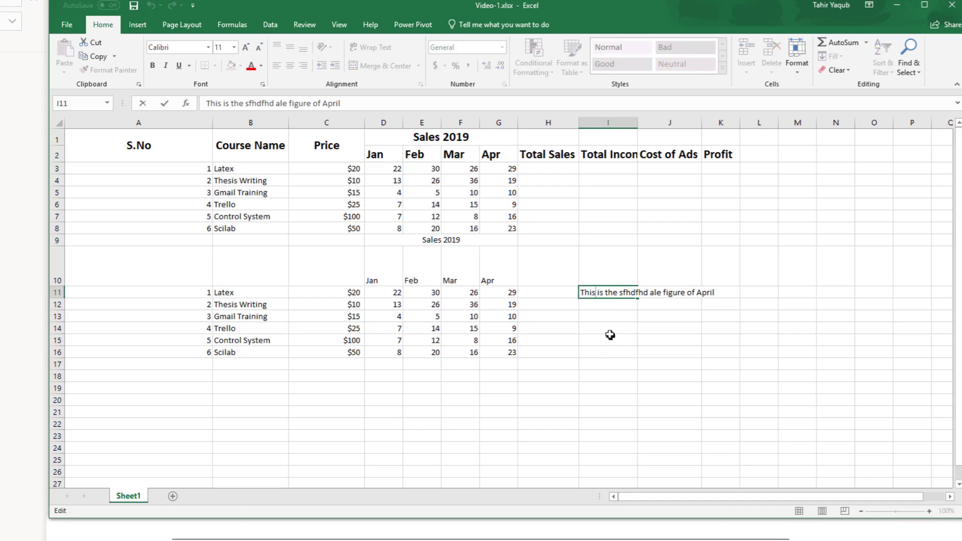
key(Return)
key(Return)
key(Return)
key(Return)
click(589, 295)
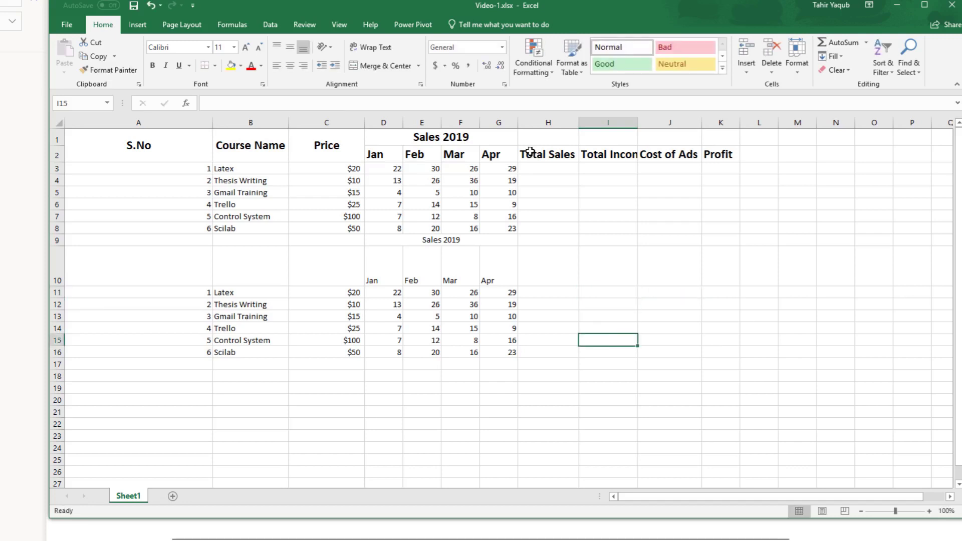
- Copy the Total Sales, Total Income, Cost of Ads and Profit headings from H2:K2 and paste them with formatting at H10
drag(530, 152, 729, 160)
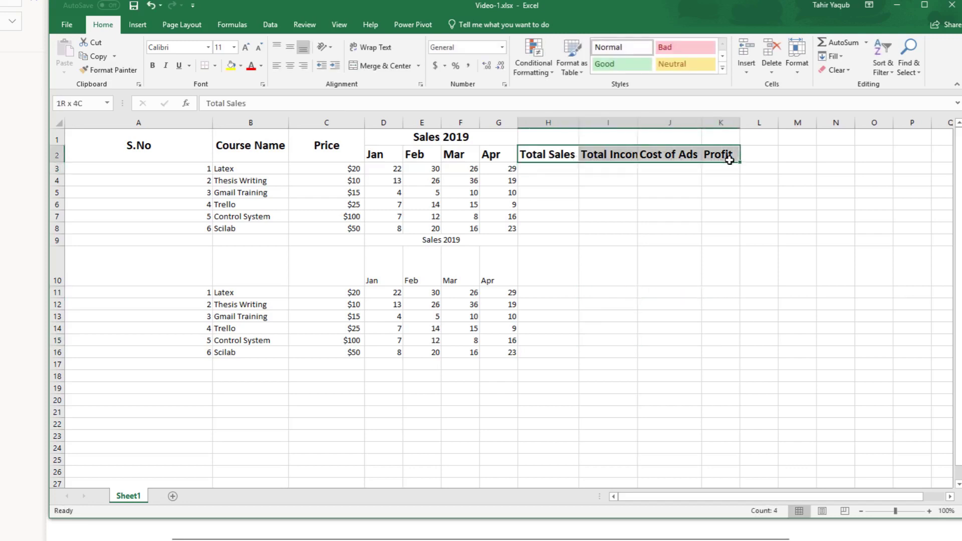
right_click(729, 158)
click(751, 176)
click(608, 315)
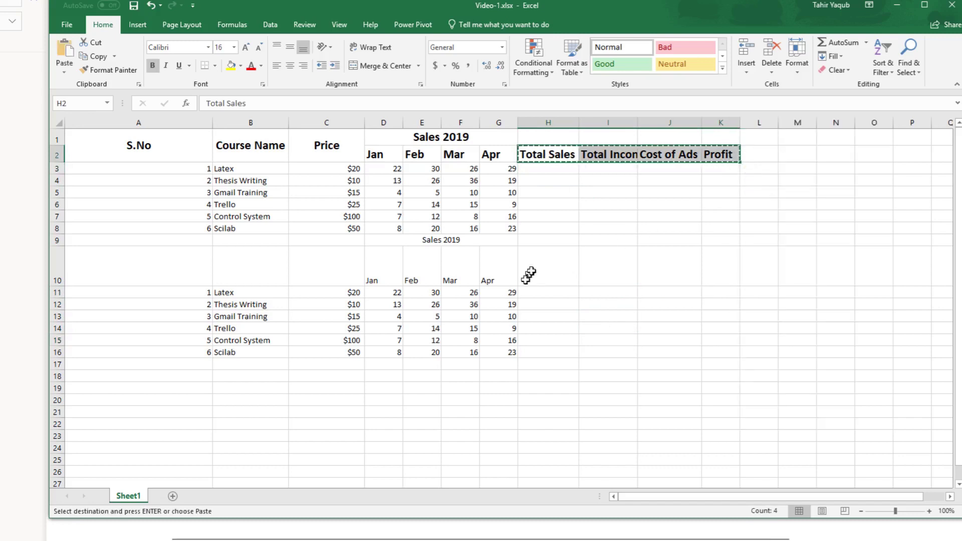
click(558, 269)
right_click(558, 269)
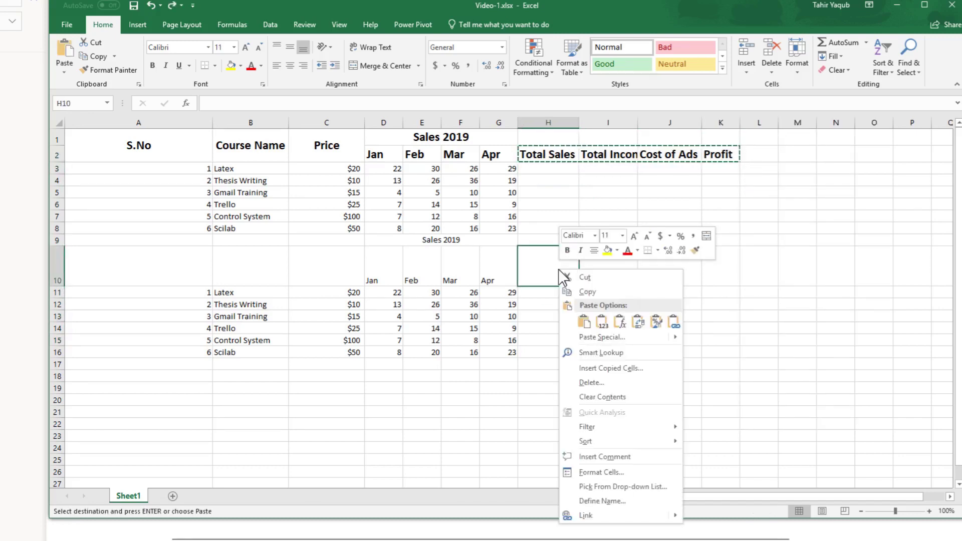
click(600, 320)
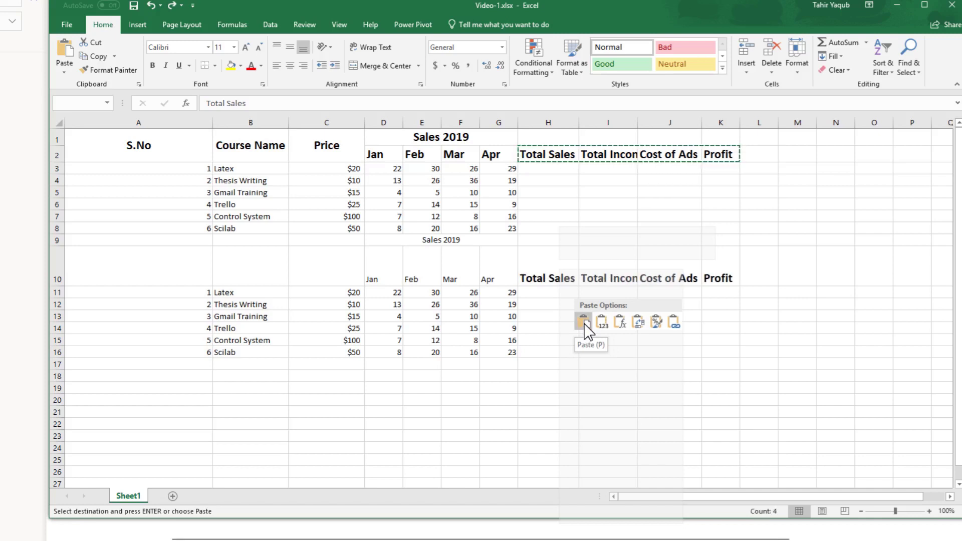
click(584, 323)
click(575, 326)
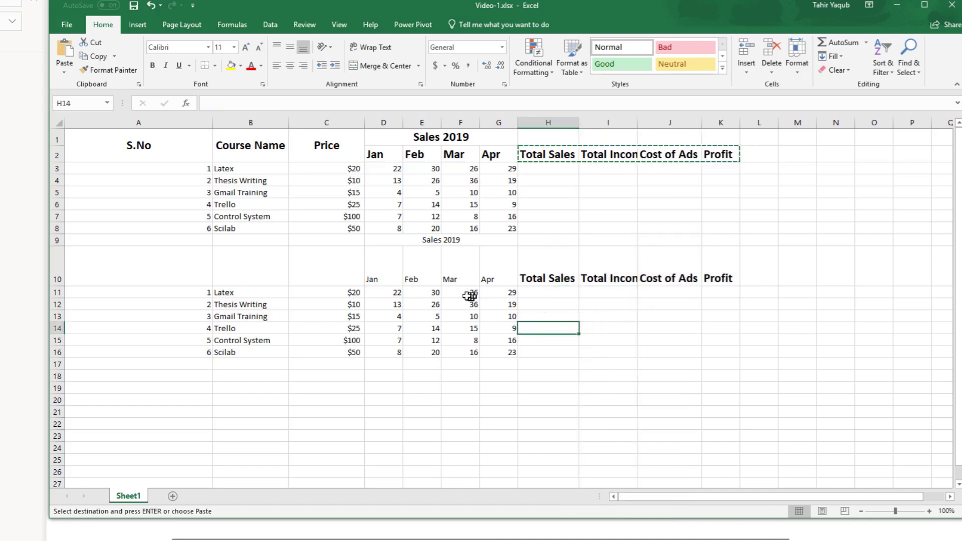
- Make the Jan to Apr headings in D10:G10 bold and set their font size to 16
drag(379, 279, 496, 278)
click(152, 65)
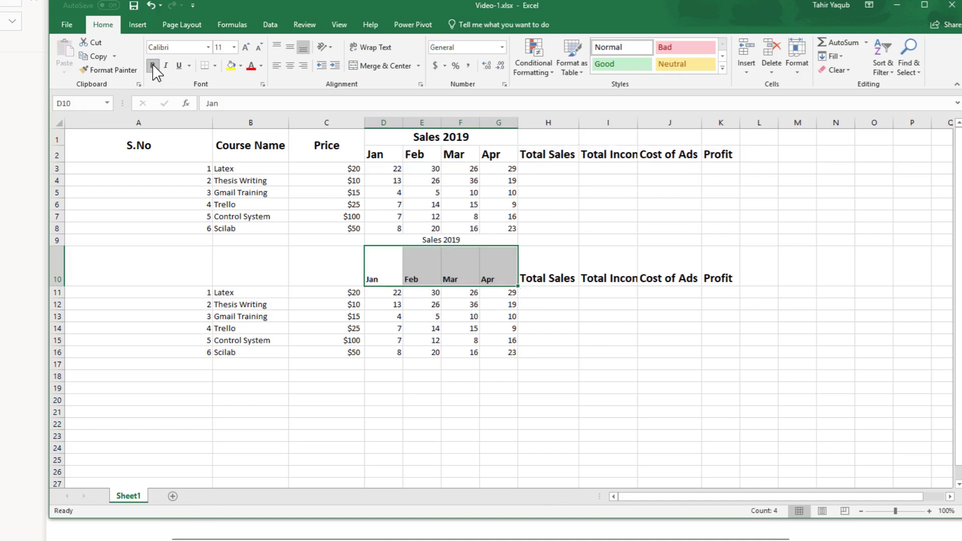
click(234, 47)
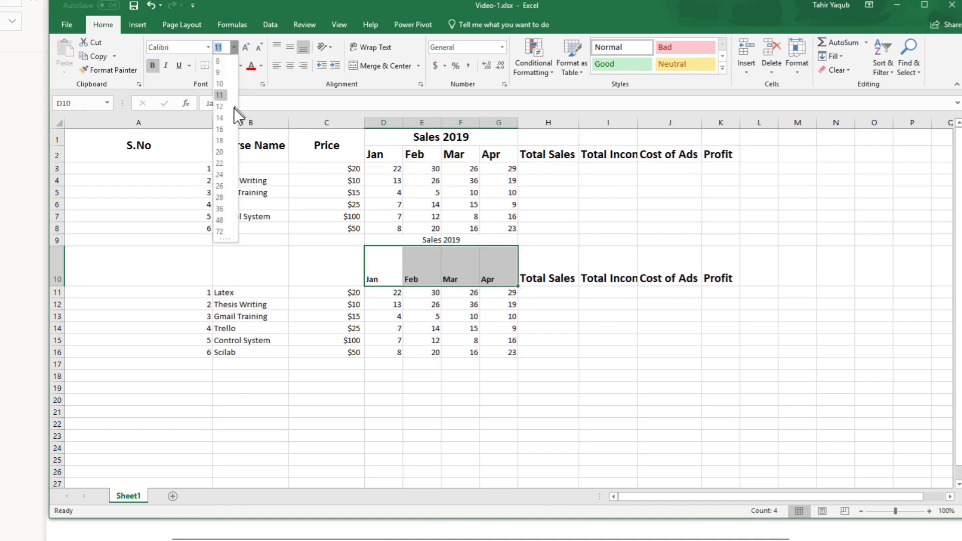
click(220, 129)
- Copy the merged S.No, Course Name and Price headings from A1:C2 and paste them with formatting at A10
drag(165, 147, 322, 146)
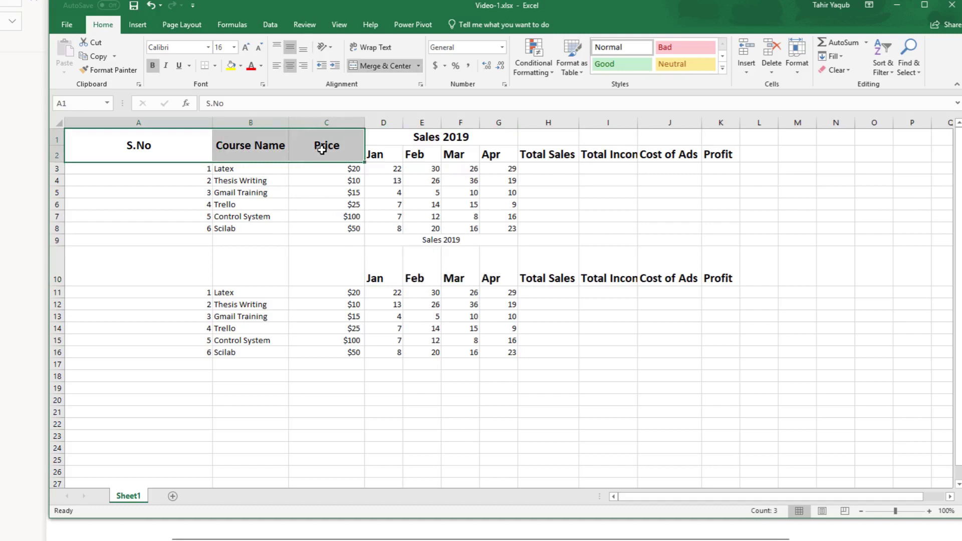
right_click(323, 147)
click(357, 174)
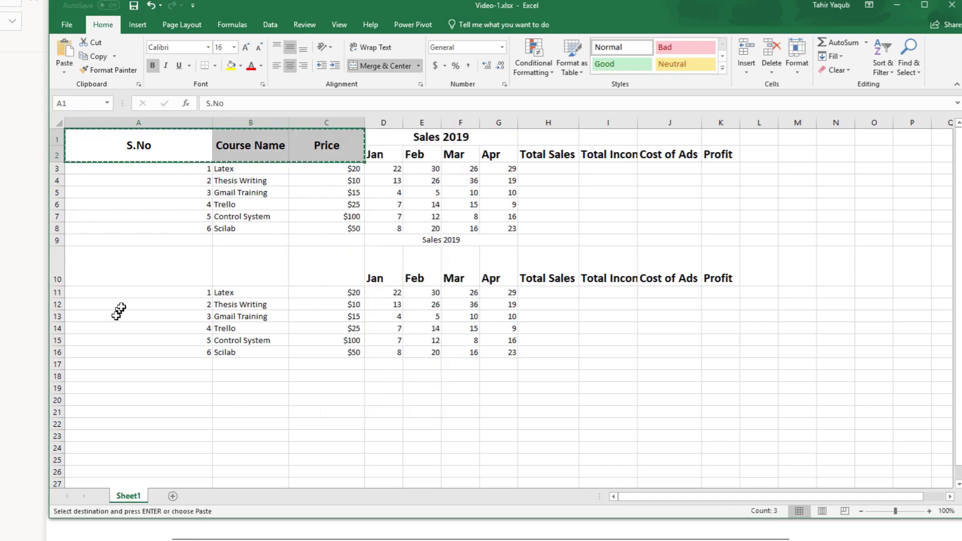
right_click(134, 268)
key(Escape)
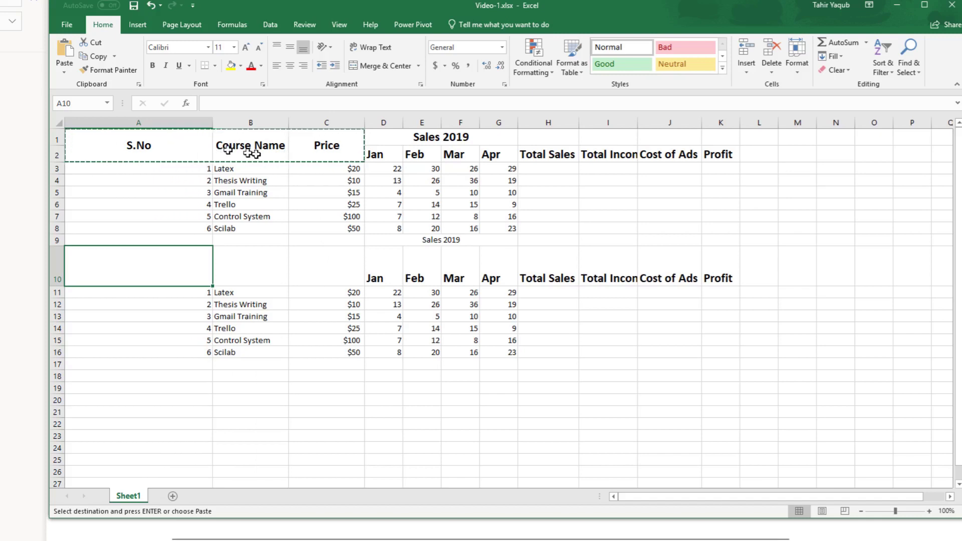
right_click(96, 260)
click(119, 316)
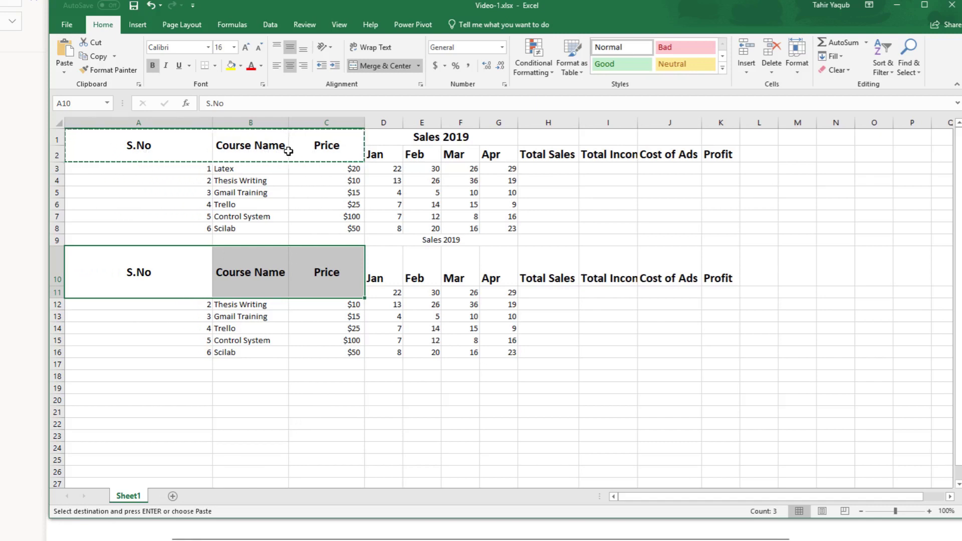
click(326, 436)
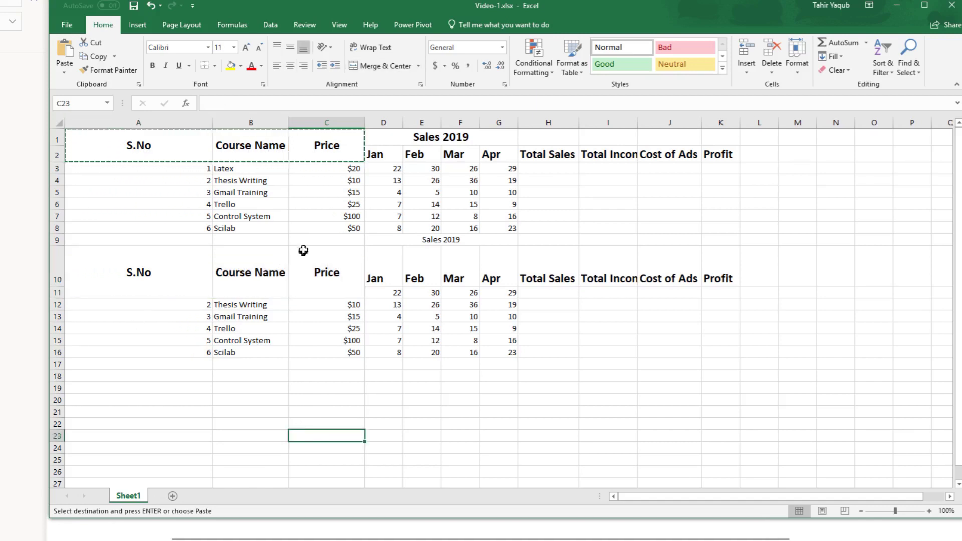
- View the Save As options for the workbook and browse for a save location
click(69, 25)
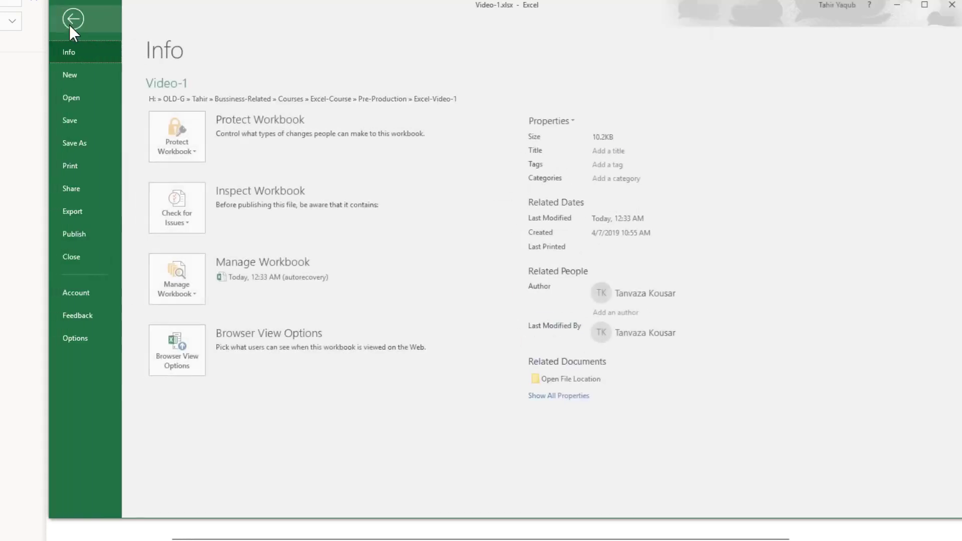
click(76, 146)
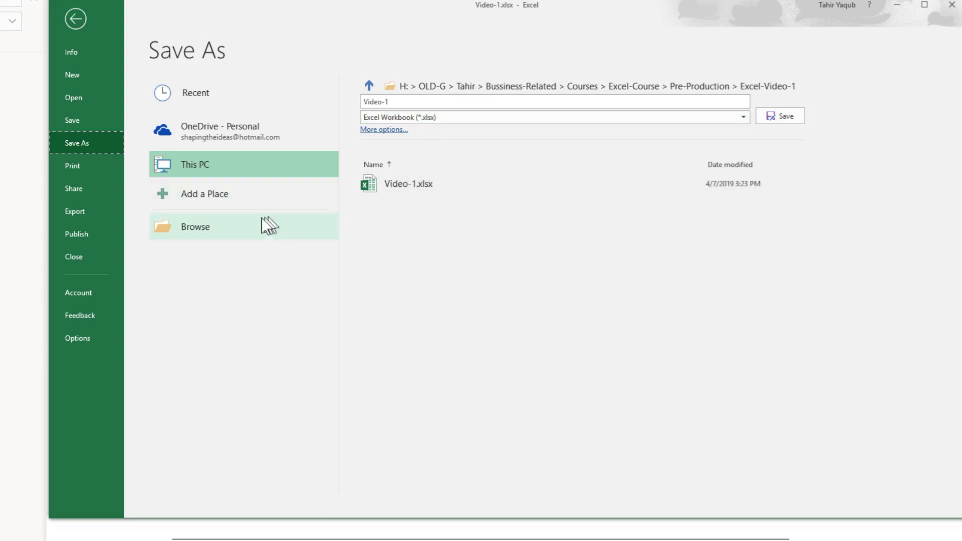
click(191, 232)
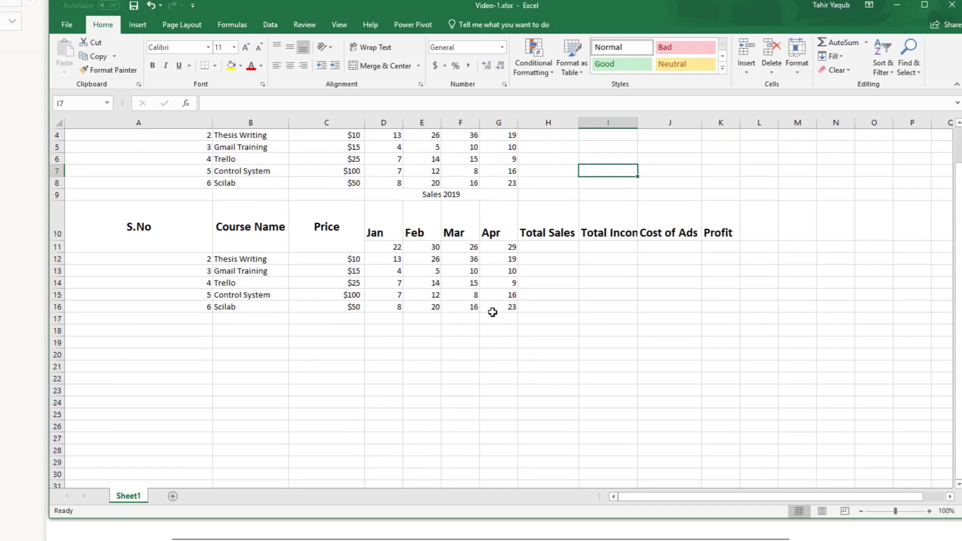
- Enter "Text" in cell B19 below the second table
scroll(503, 303, up, 1)
click(245, 394)
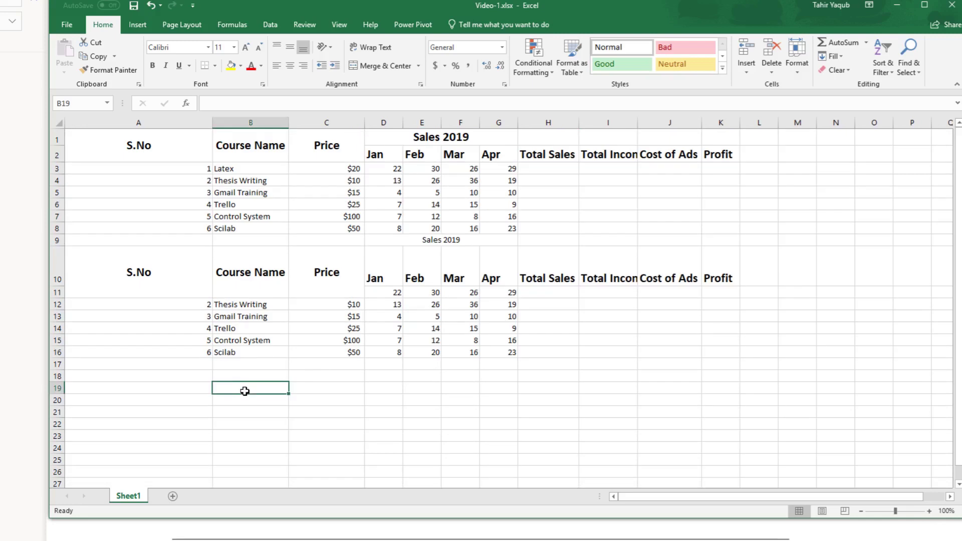
text(Text)
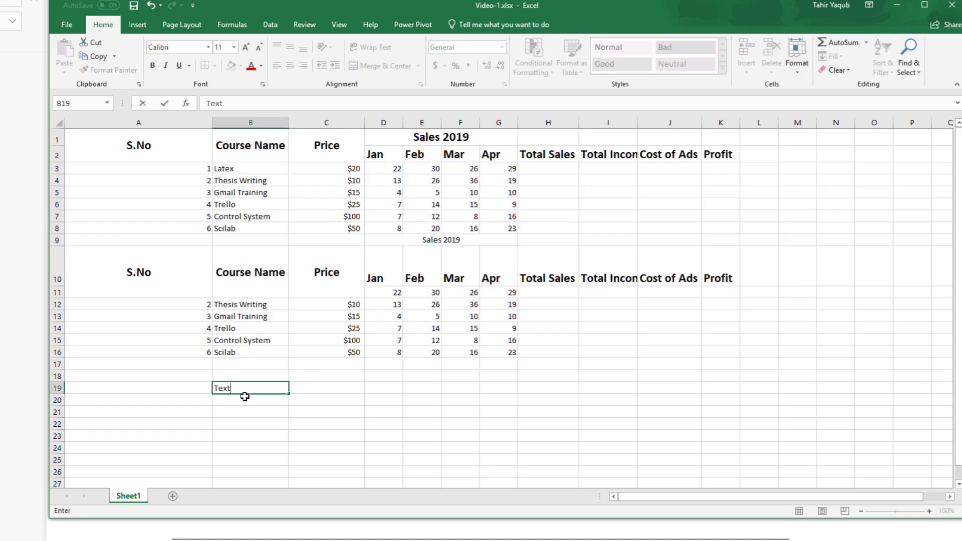
key(Return)
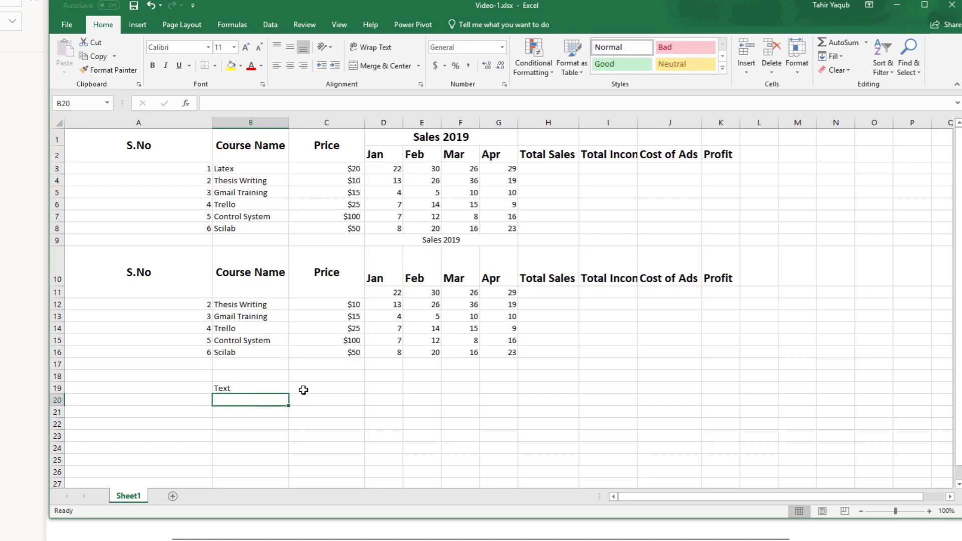
- Move the active cell from B20 across to E20, return to column B in row 21, and end at B22
key(Right)
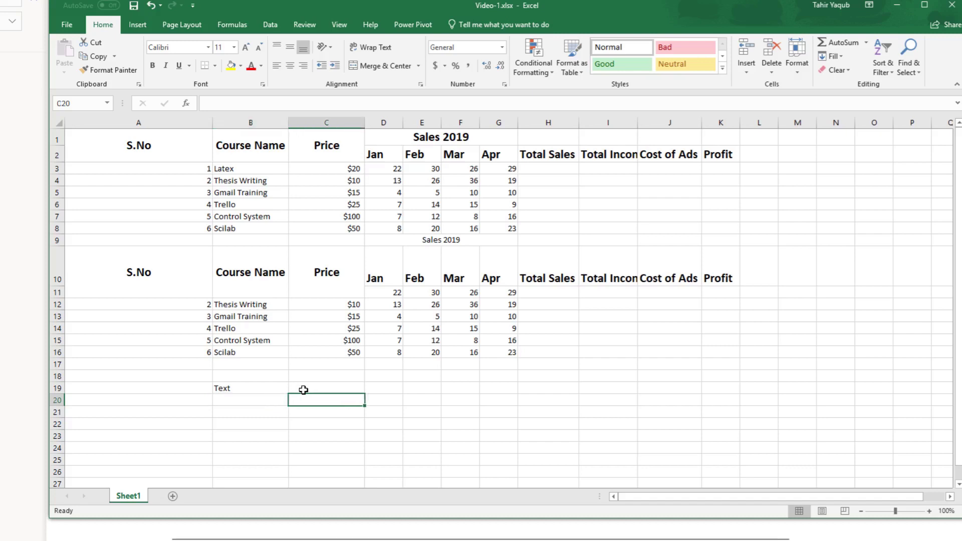
key(Right)
key(Right)
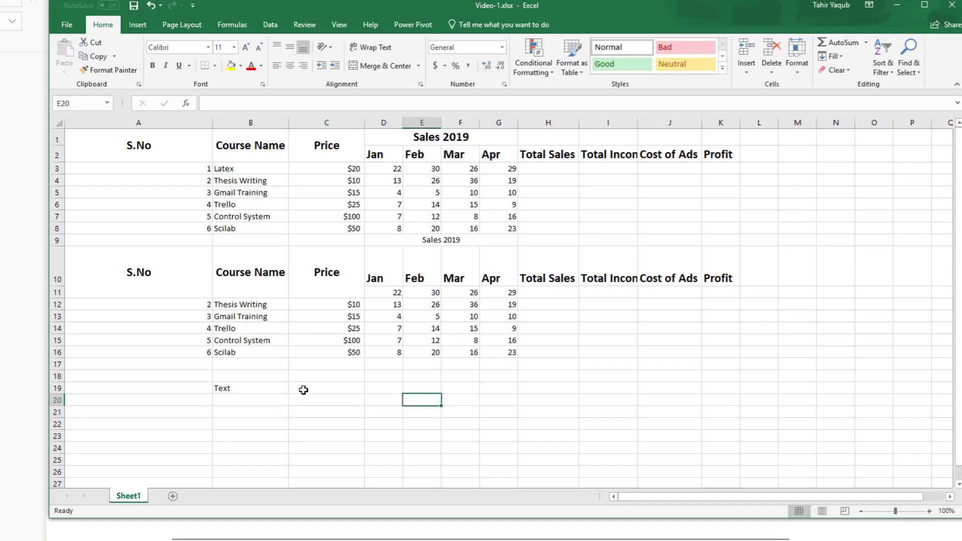
key(Return)
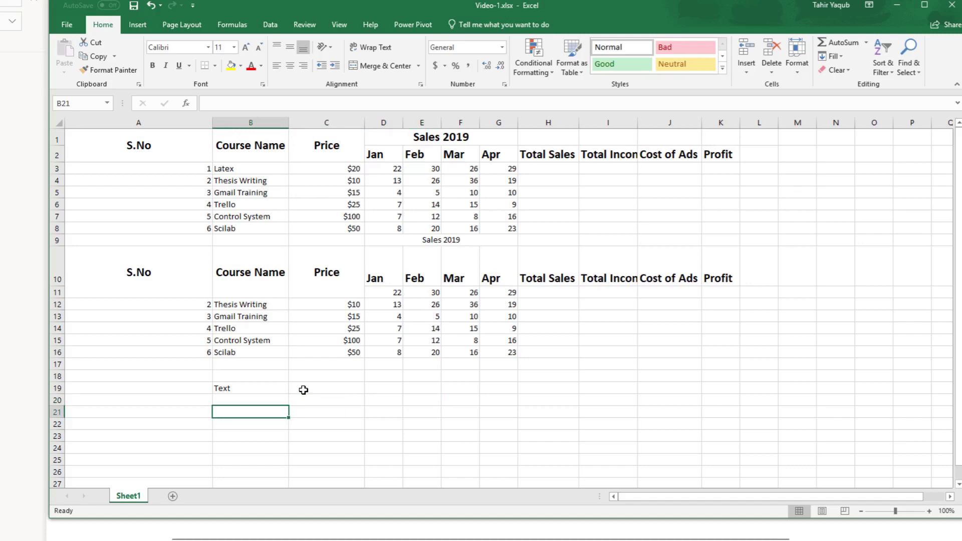
key(Right)
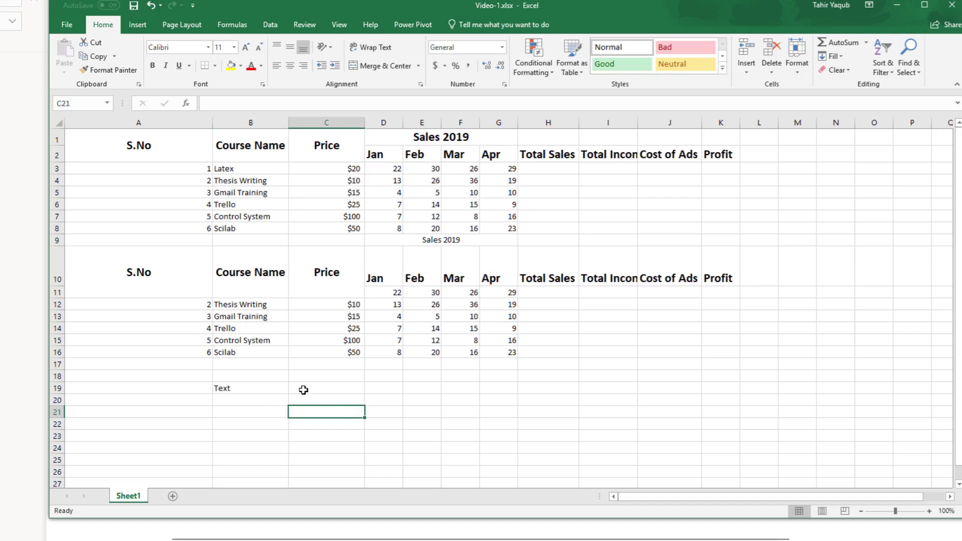
key(Left)
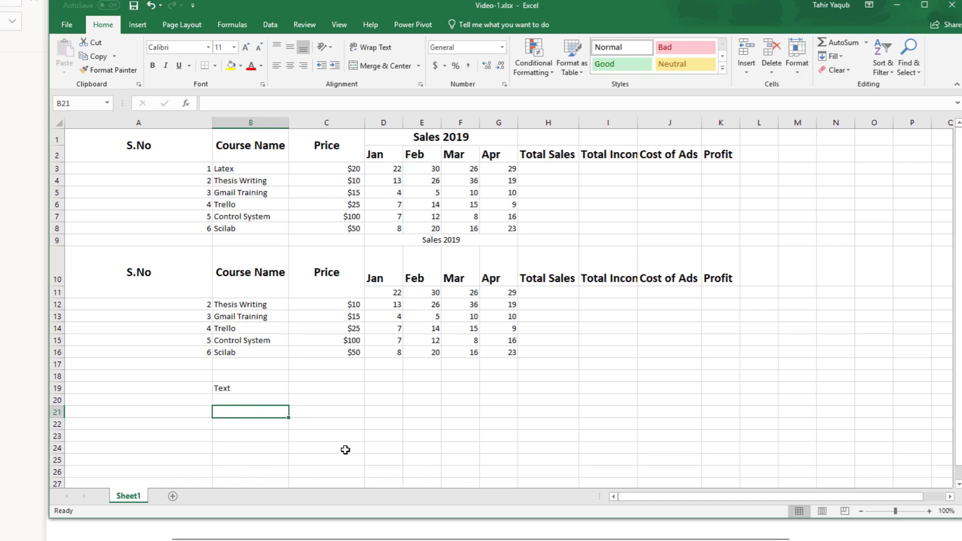
key(Down)
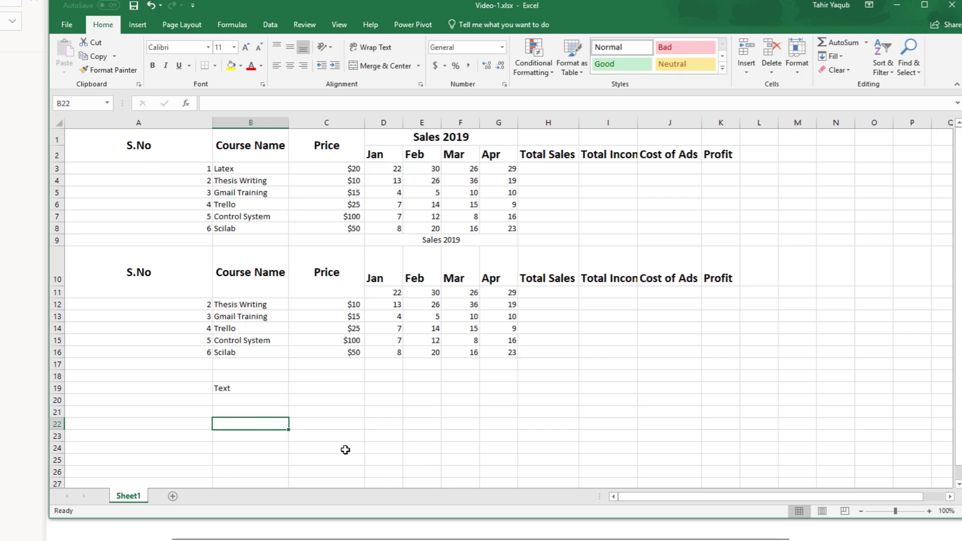
- Preview font colors for the Thesis Writing cell B12 and fill it with yellow
click(243, 308)
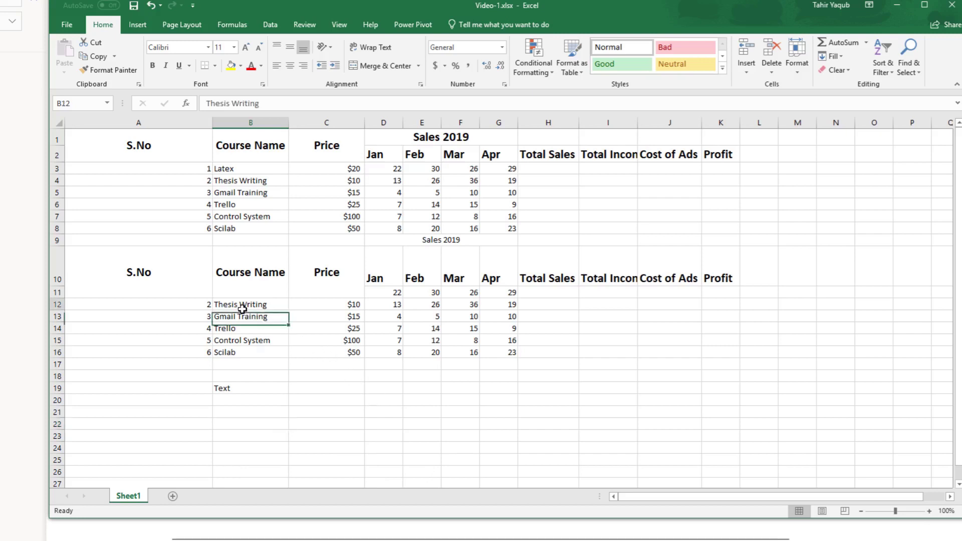
click(262, 66)
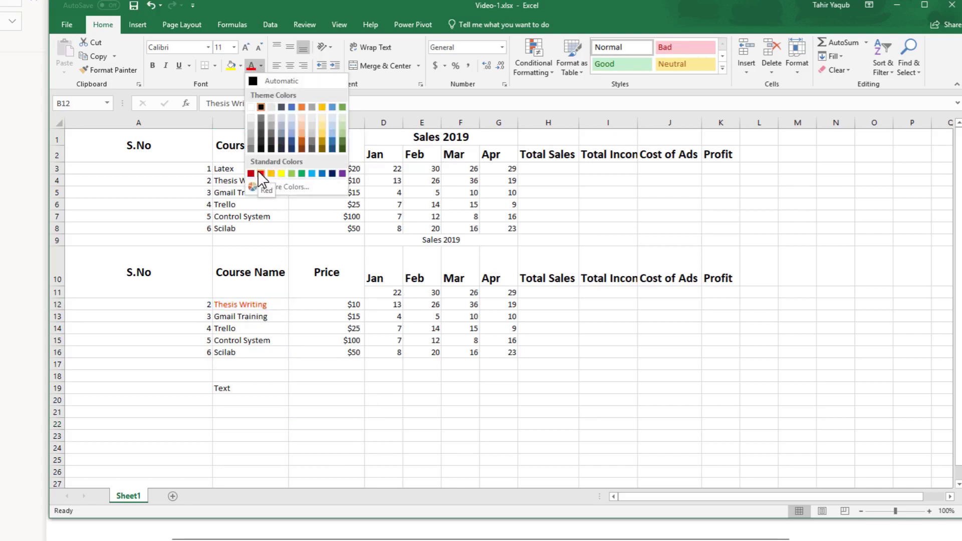
click(241, 66)
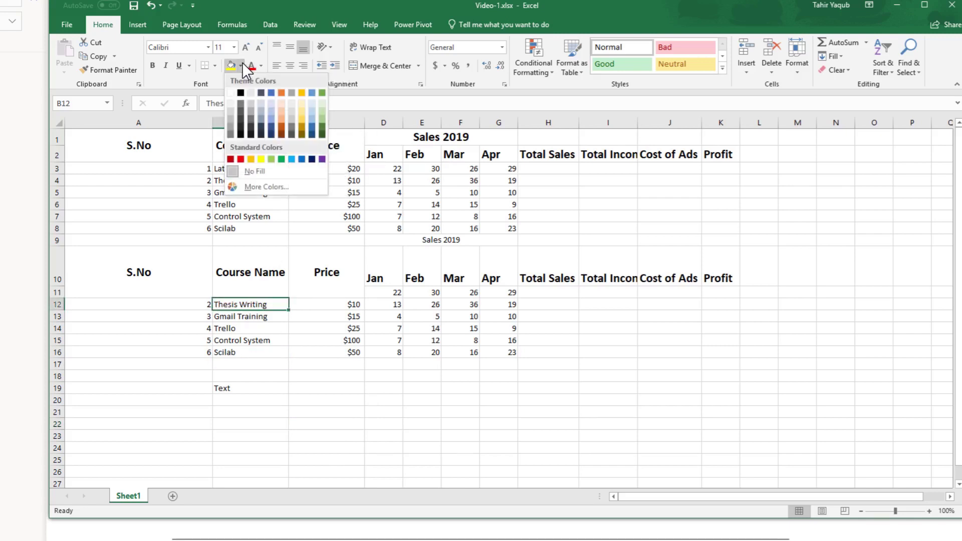
click(261, 160)
click(275, 399)
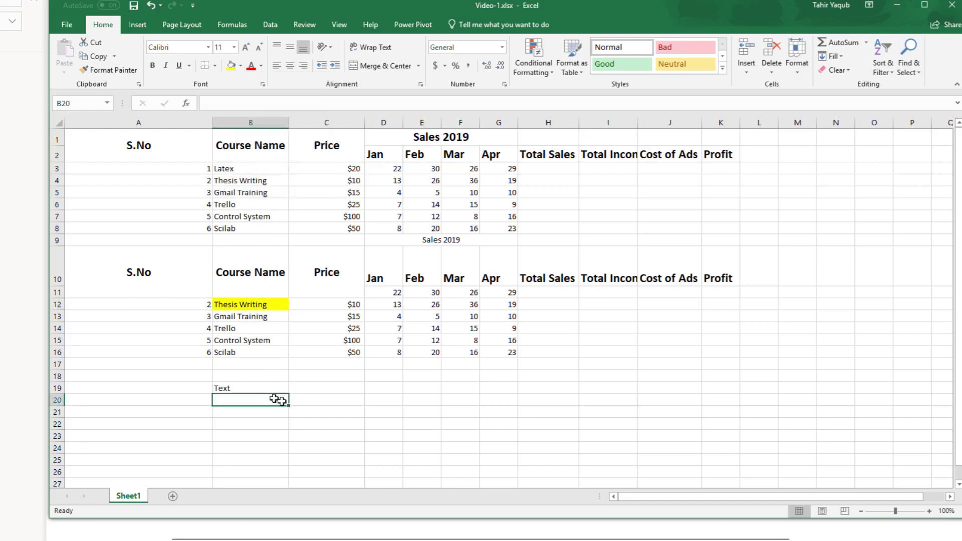
click(275, 389)
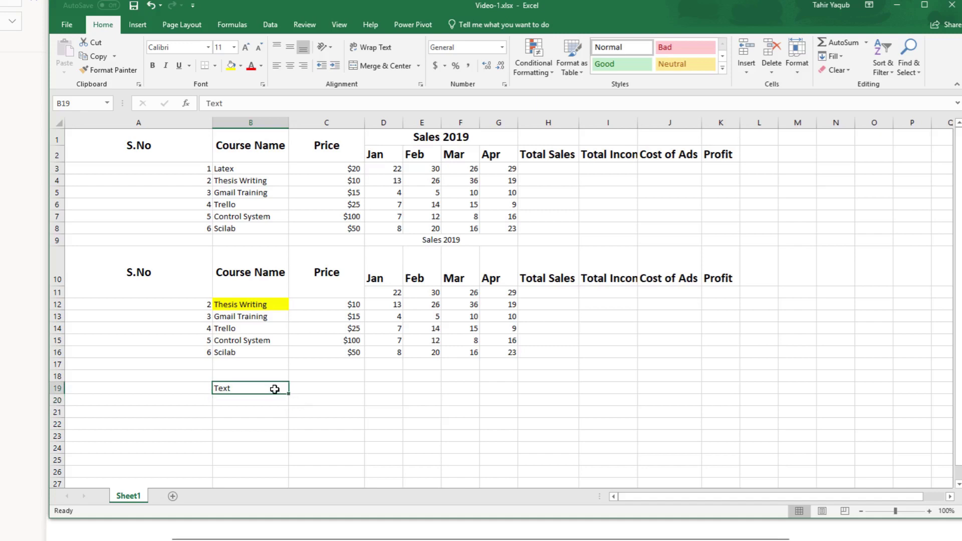
- Replace the text in cell B19 with "jfhsdjf sdfkjd sdfj dfkjsd sdsdkfj sksdjf" and wrap it within the cell
text(jfhsdjf sdfkjd sdfj)
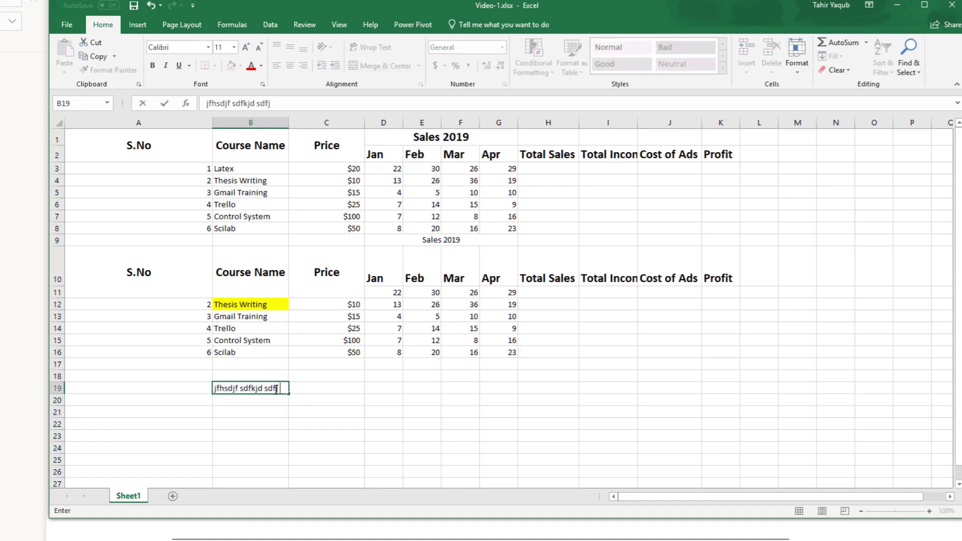
text( dfkjsd sdsdkfj sksdjf)
click(309, 421)
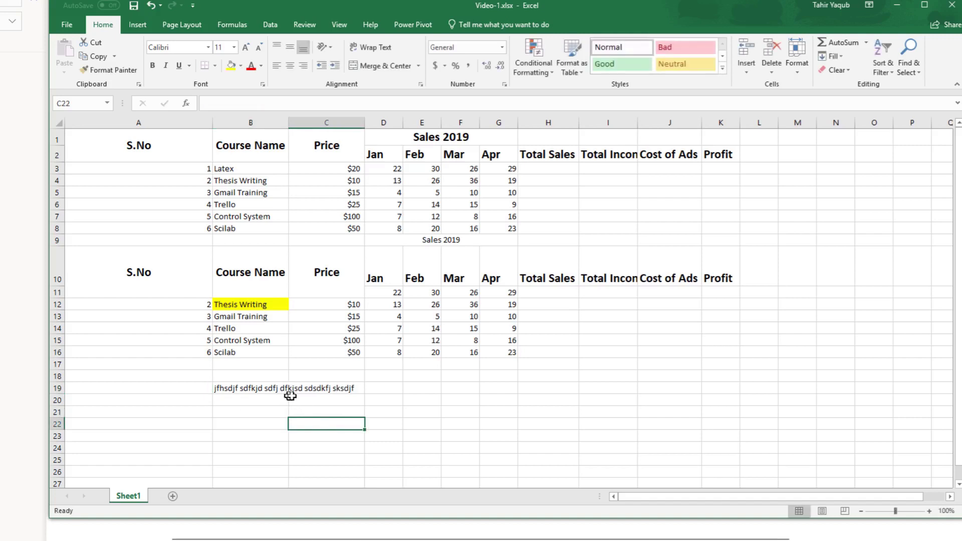
click(234, 389)
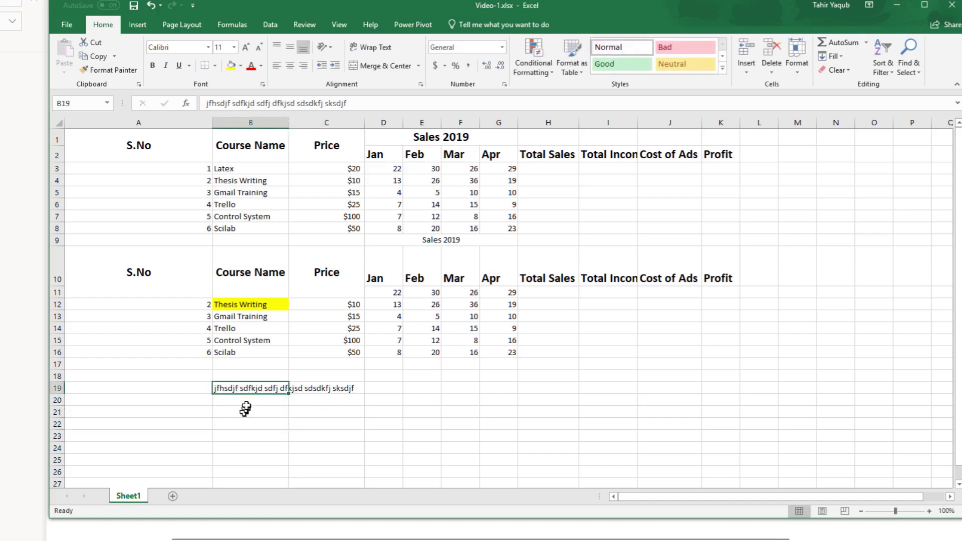
click(375, 47)
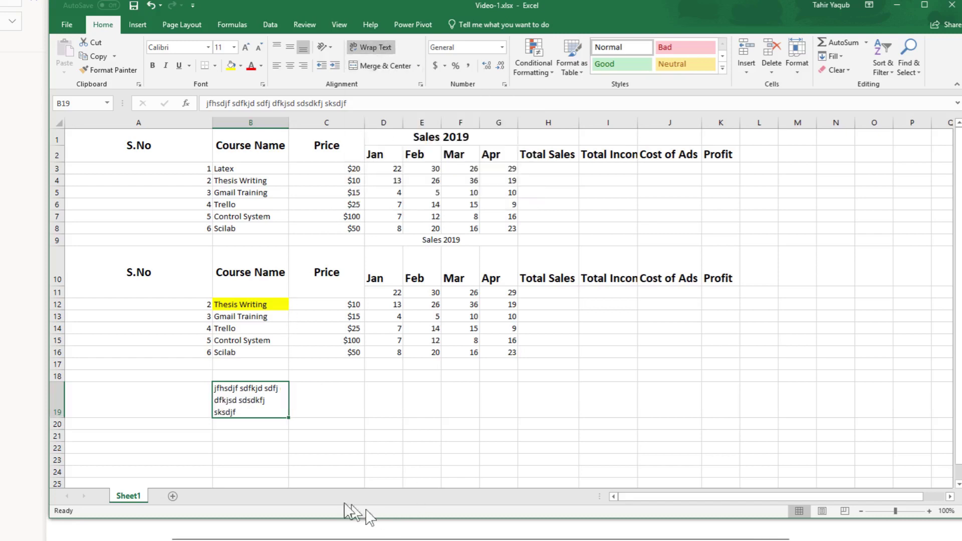
click(266, 456)
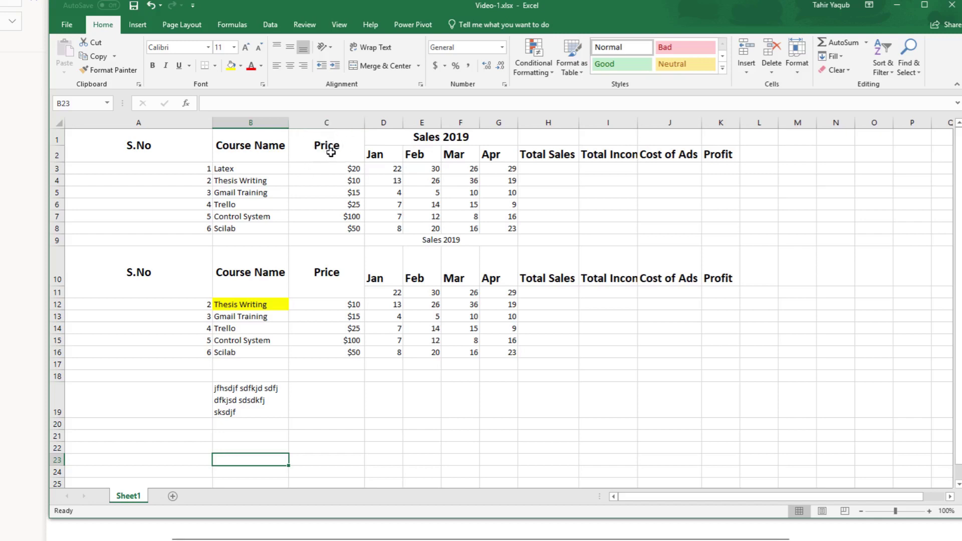
- AutoFit the widths of the Price column C and the Jan column D, and of columns D through L together, to their contents
double_click(365, 123)
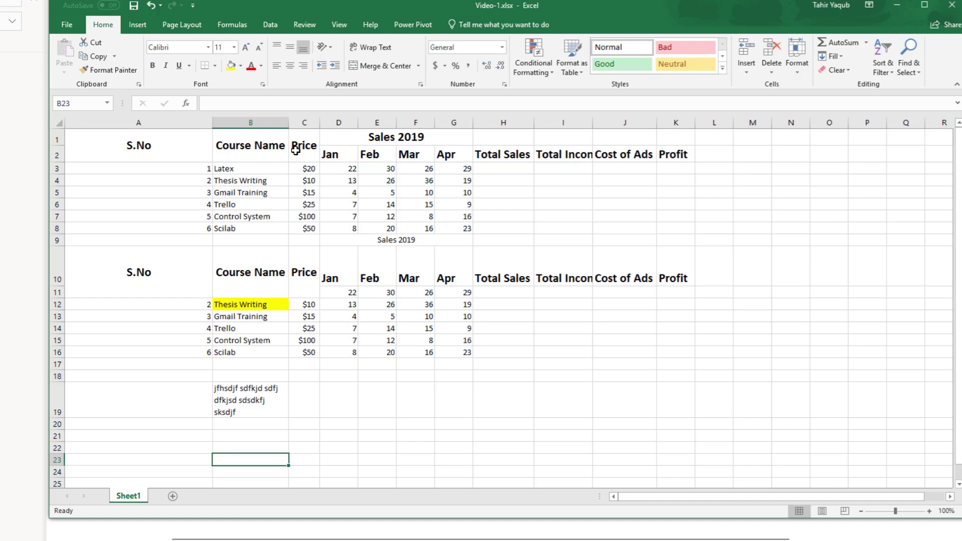
click(496, 240)
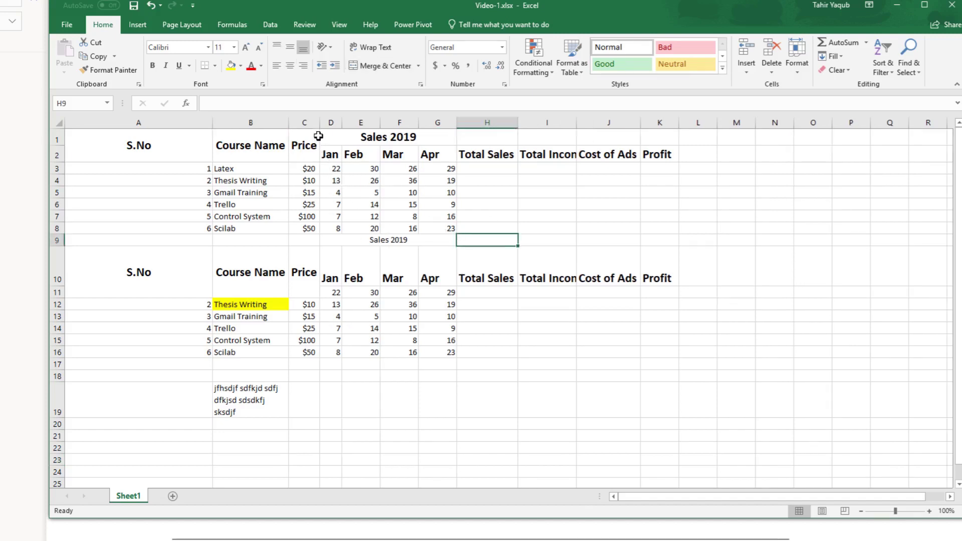
drag(328, 124, 690, 307)
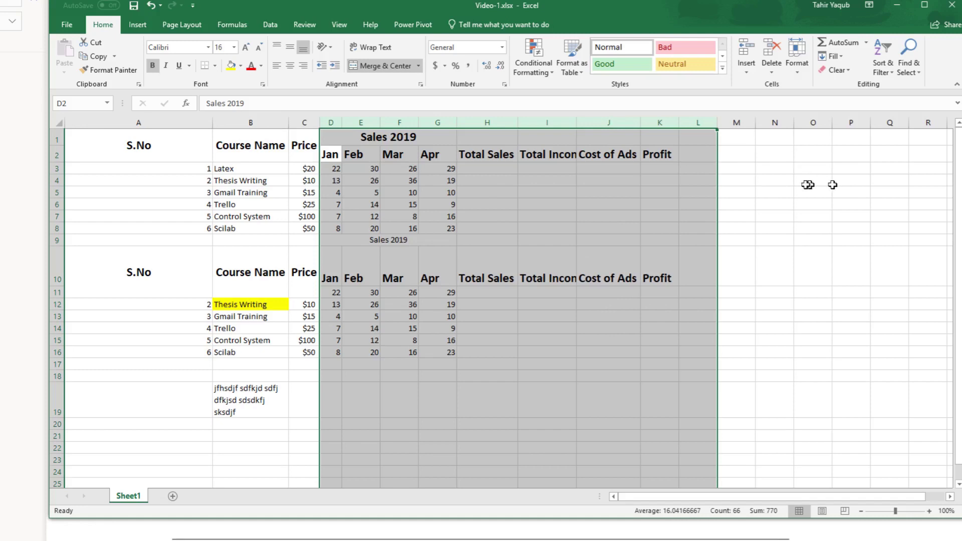
double_click(718, 122)
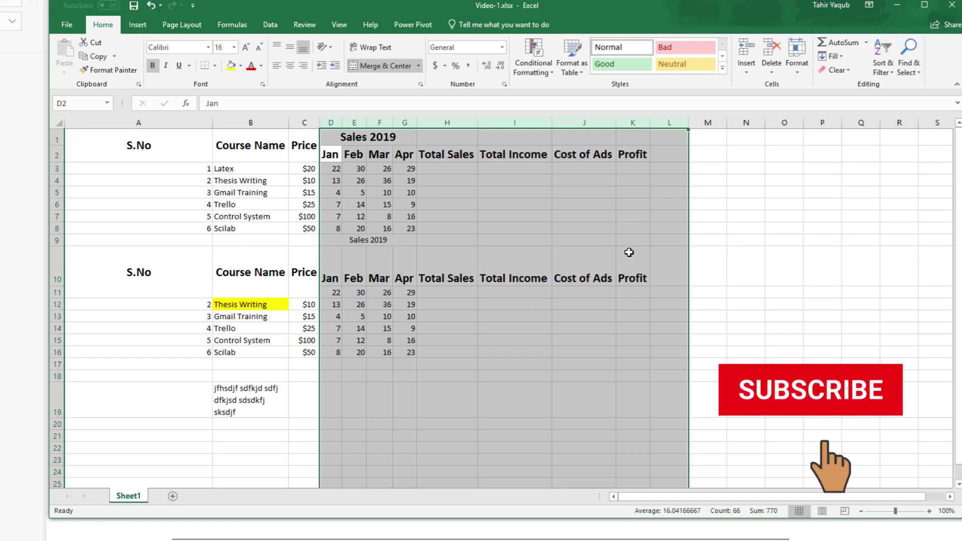
click(707, 266)
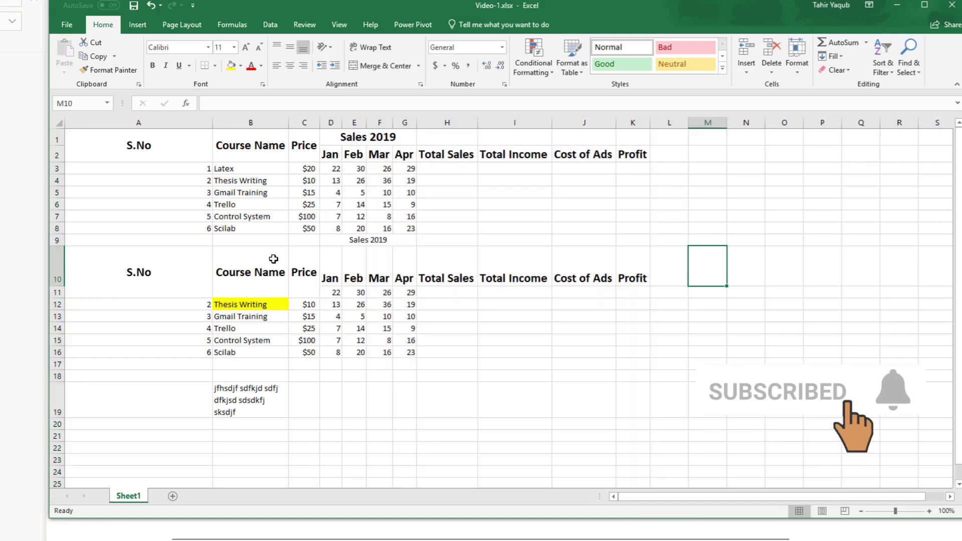